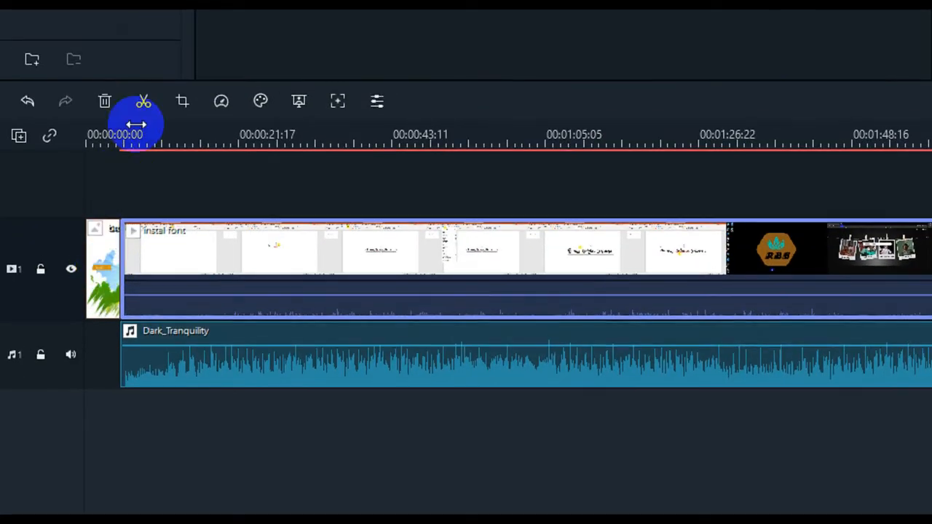
Scroll along the timeline and inspect the image, video and music clips on their tracks
left_click_drag(156, 134, 335, 127)
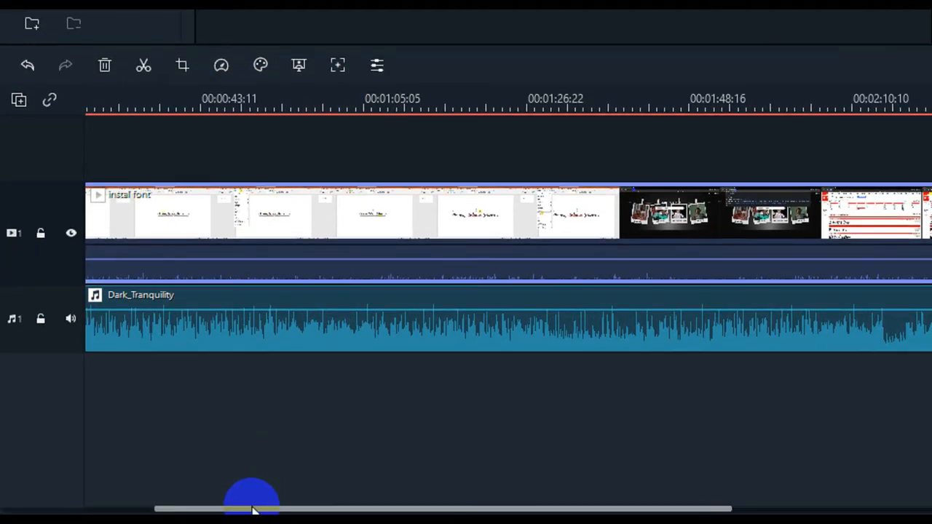
left_click_drag(252, 508, 160, 508)
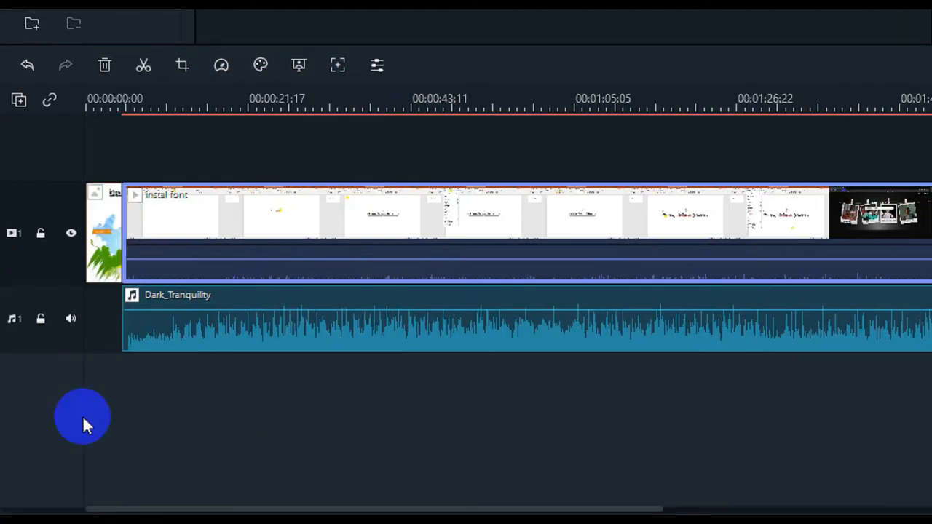
left_click(106, 232)
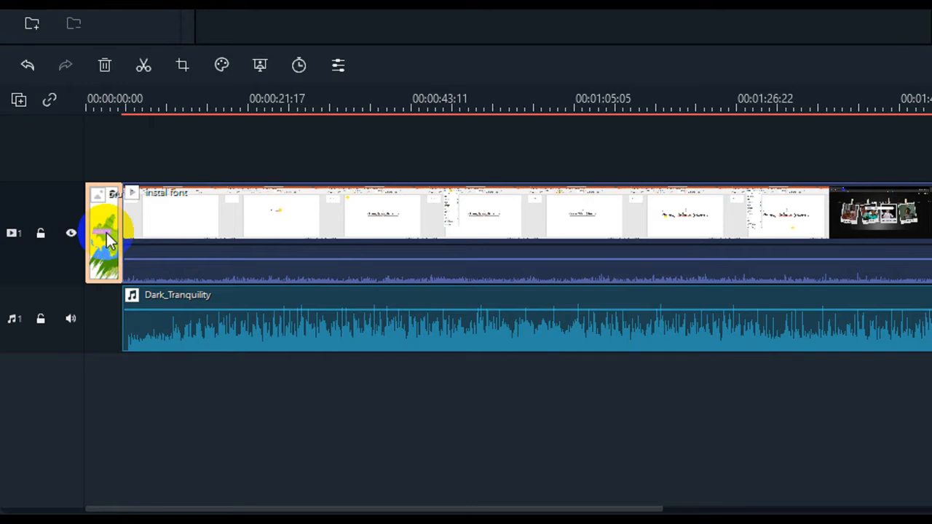
left_click(370, 227)
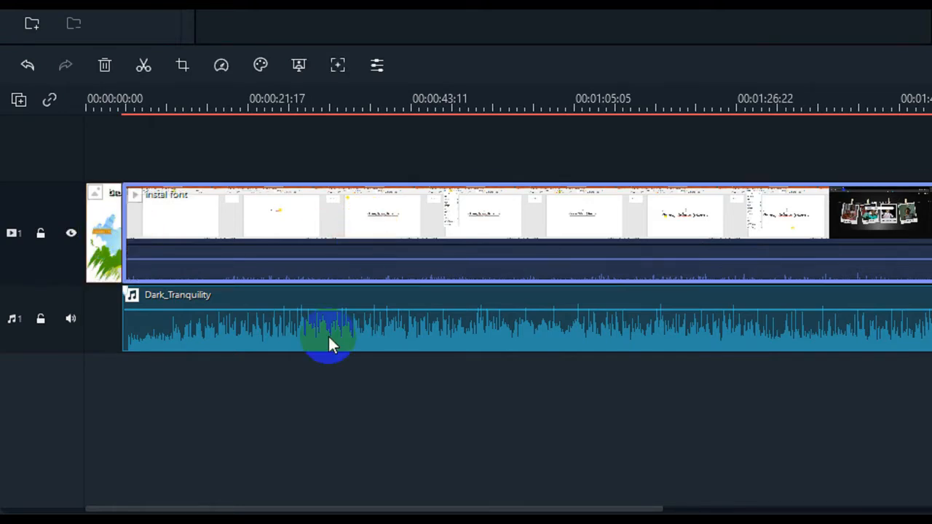
left_click(353, 329)
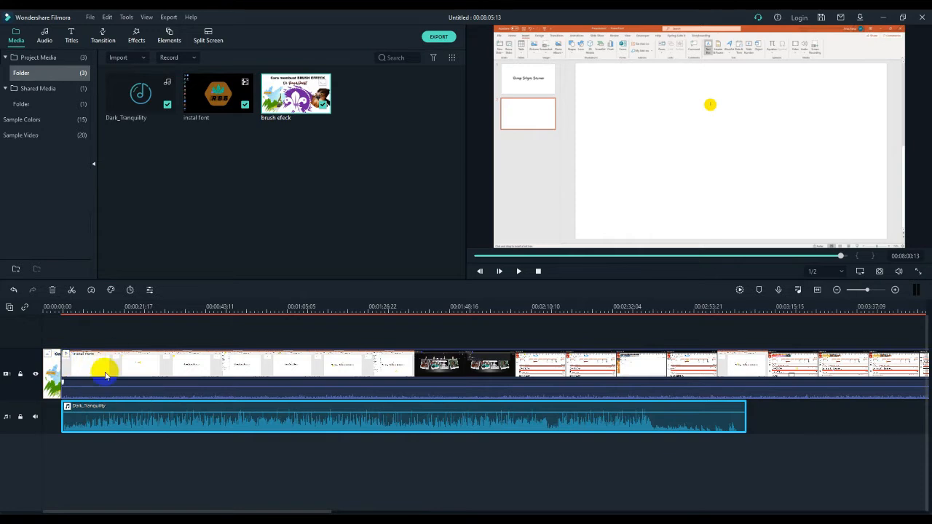
Scrub the playhead along the video clip to preview the slideshow and browser footage
left_click(53, 374)
left_click(152, 370)
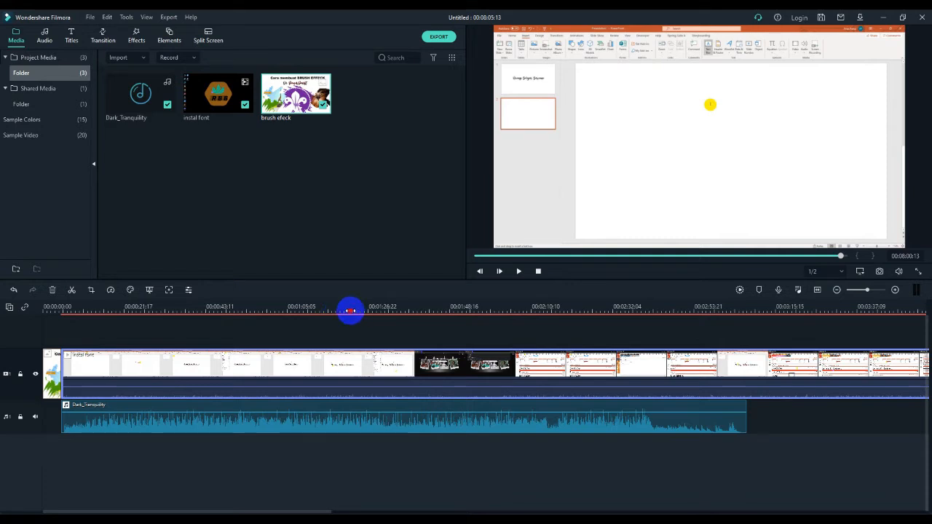
left_click(350, 311)
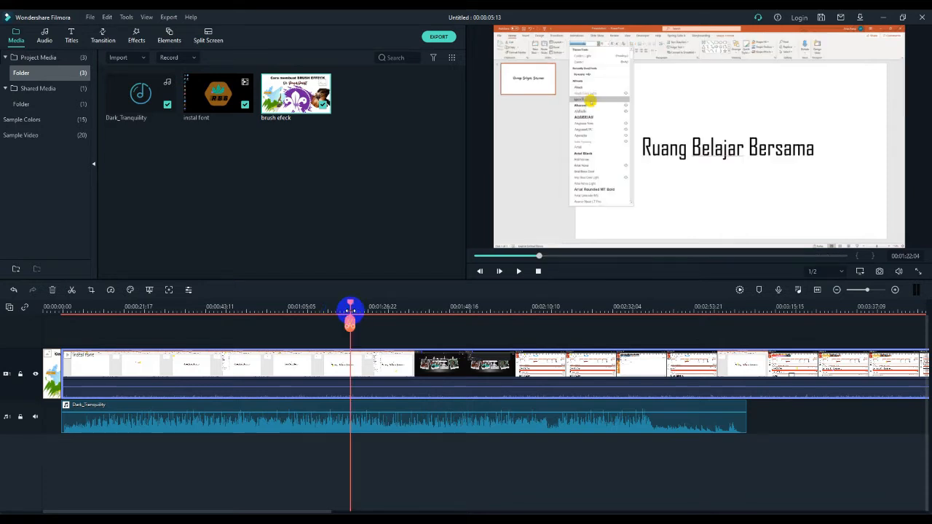
left_click(403, 312)
left_click(356, 311)
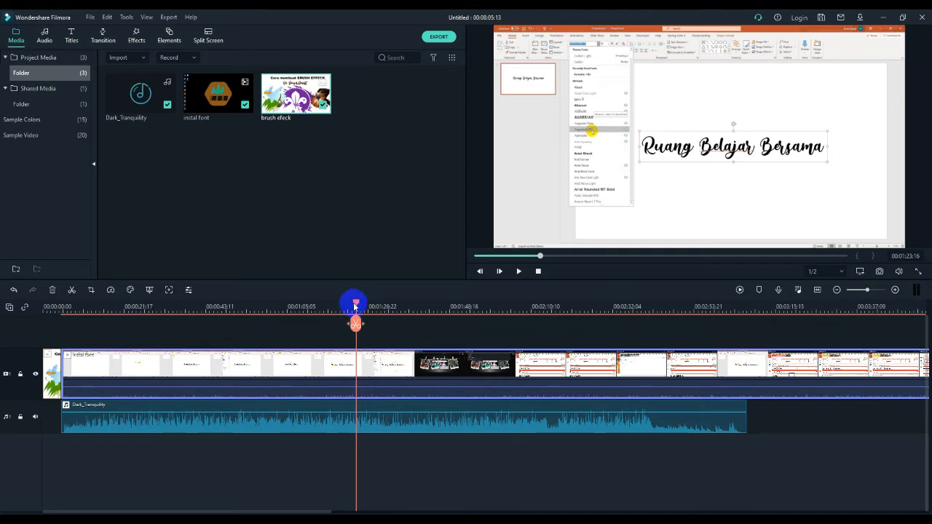
left_click_drag(356, 304, 575, 345)
left_click(460, 305)
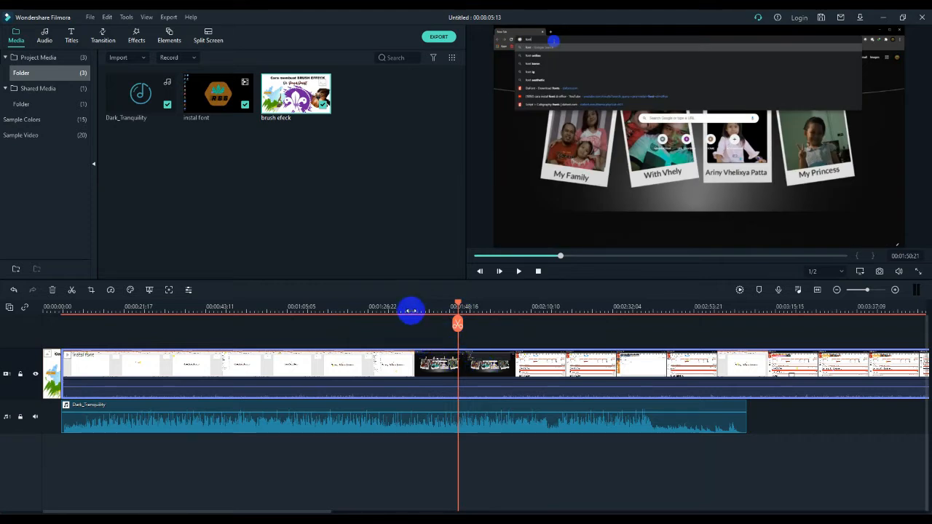
mouse_move(411, 311)
left_mouse_down()
mouse_move(418, 311)
mouse_move(387, 312)
mouse_move(452, 324)
mouse_move(414, 324)
left_mouse_up()
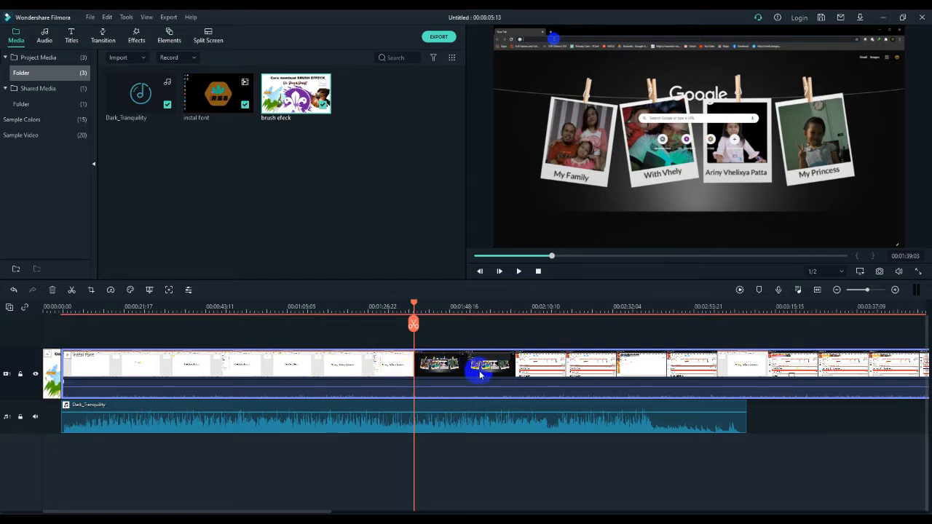
Examine the video and music clips around the boundary between the slideshow and browser footage
left_click(433, 364)
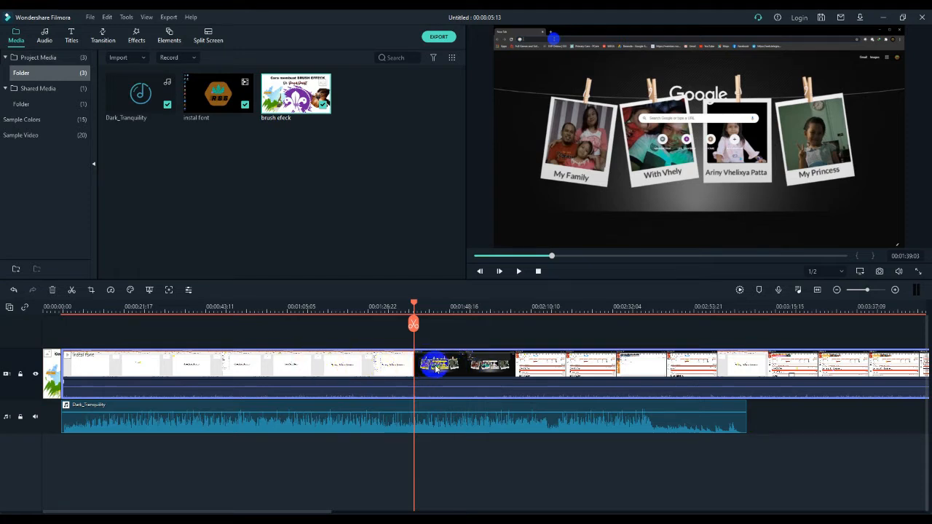
left_click(463, 408)
left_click(473, 426)
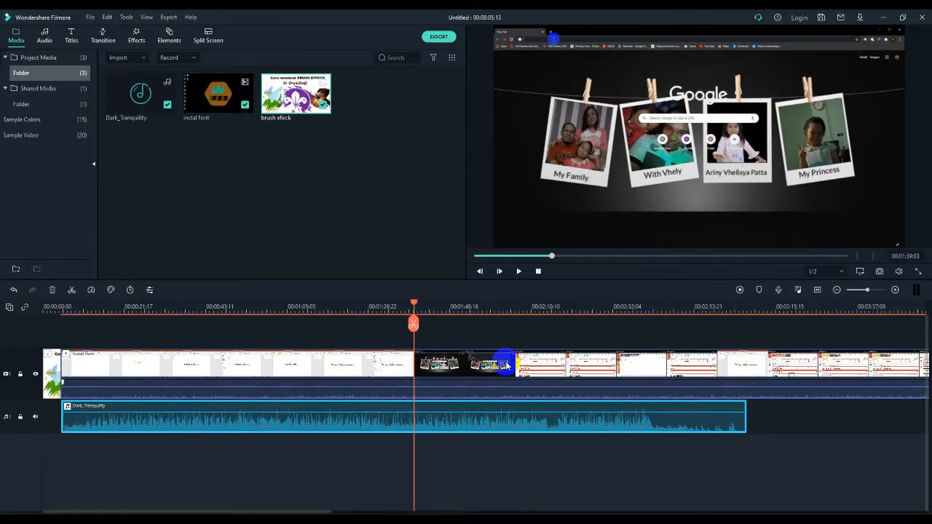
left_click(506, 365)
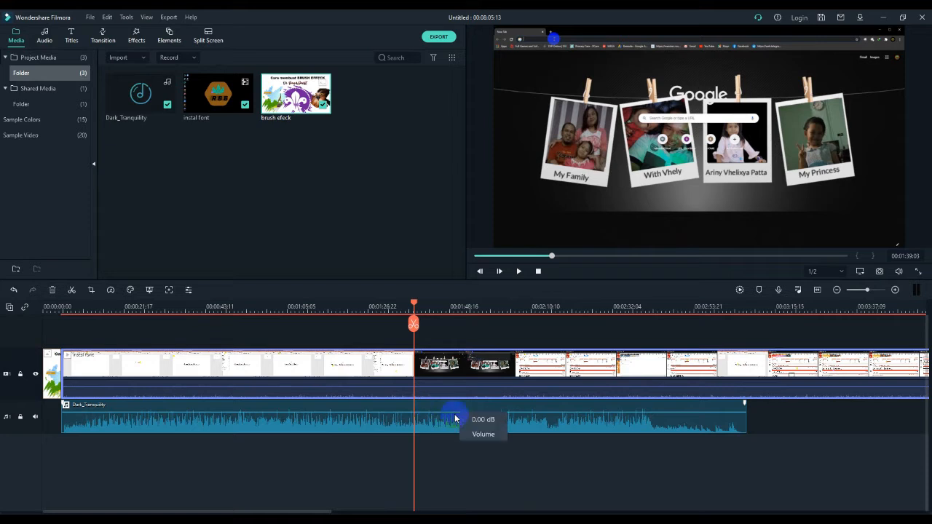
left_click(479, 423)
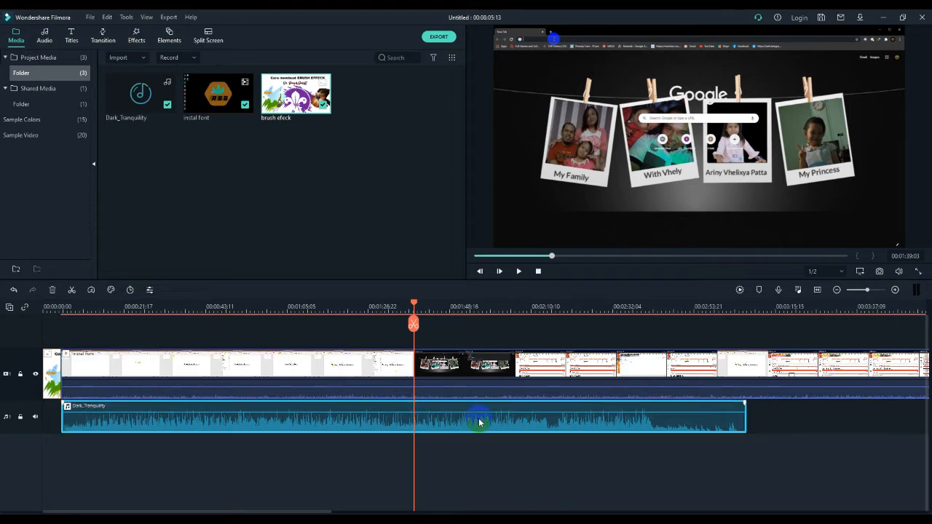
left_click(414, 325)
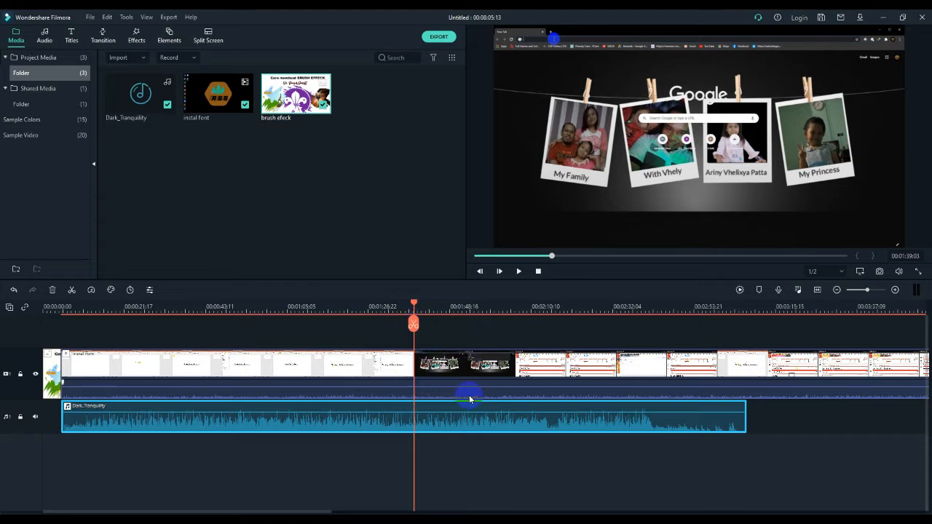
left_click(432, 308)
left_click(402, 334)
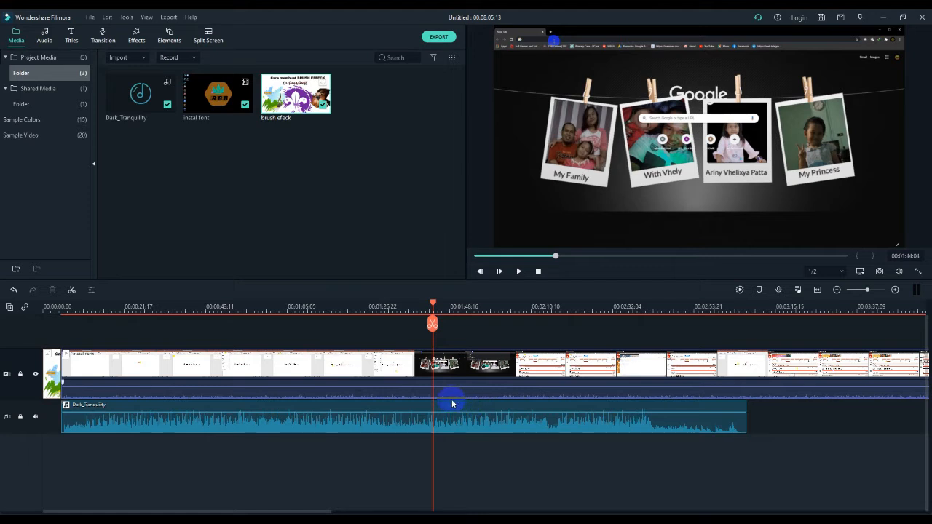
Split the video clip at the playhead at about 00:01:39, where the browser footage begins
left_click_drag(432, 304, 414, 304)
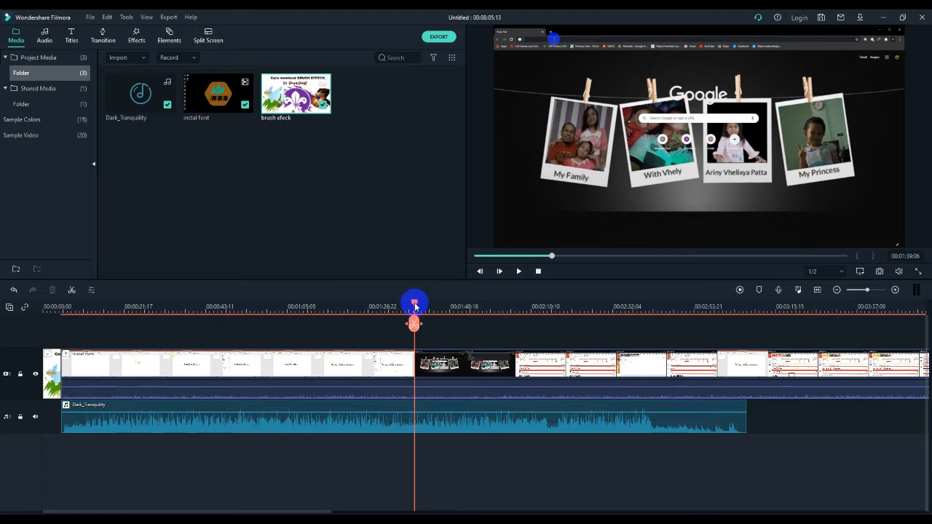
left_click(441, 368)
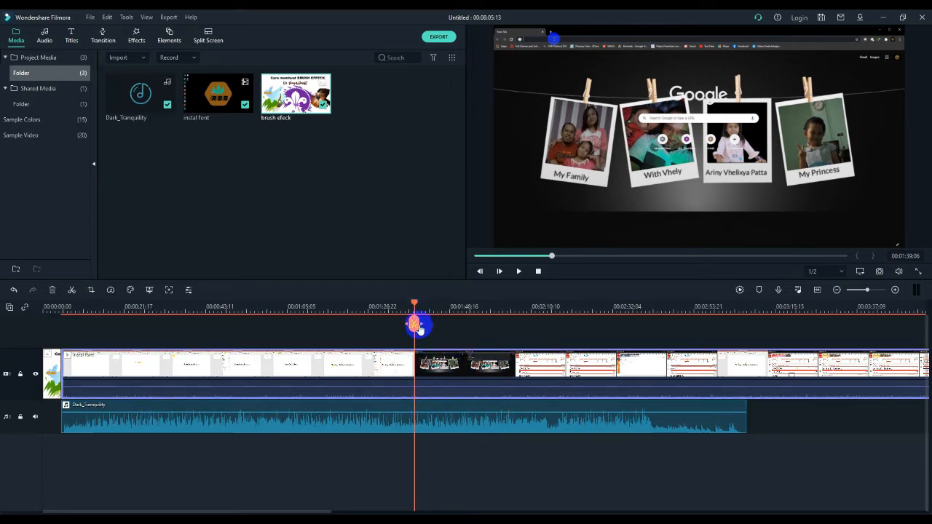
mouse_move(413, 304)
left_mouse_down()
mouse_move(439, 306)
mouse_move(418, 306)
mouse_move(436, 310)
mouse_move(415, 318)
left_mouse_up()
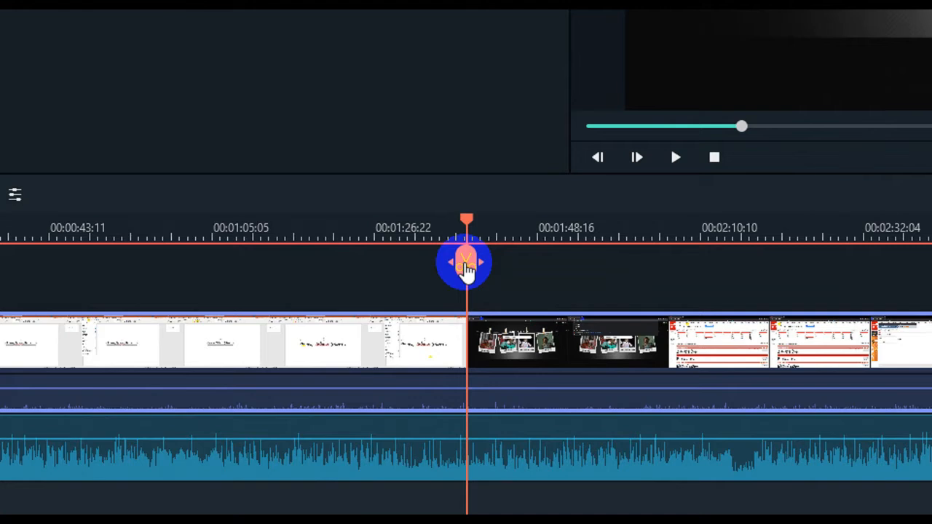
left_click(466, 271)
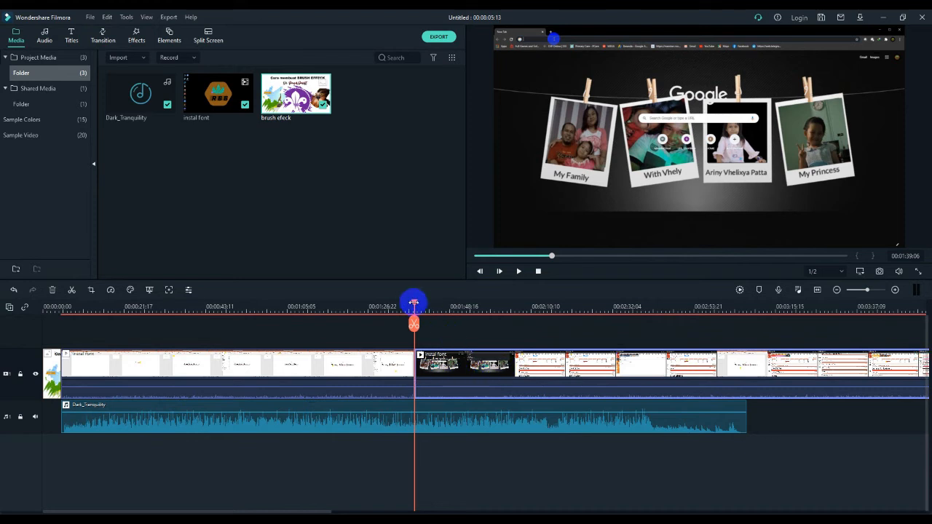
left_click_drag(417, 306, 446, 306)
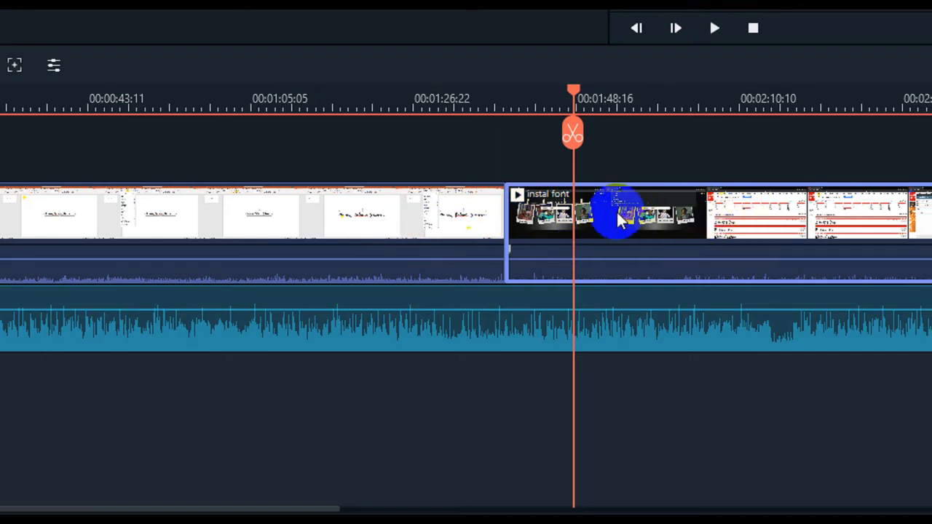
left_click_drag(631, 214, 691, 214)
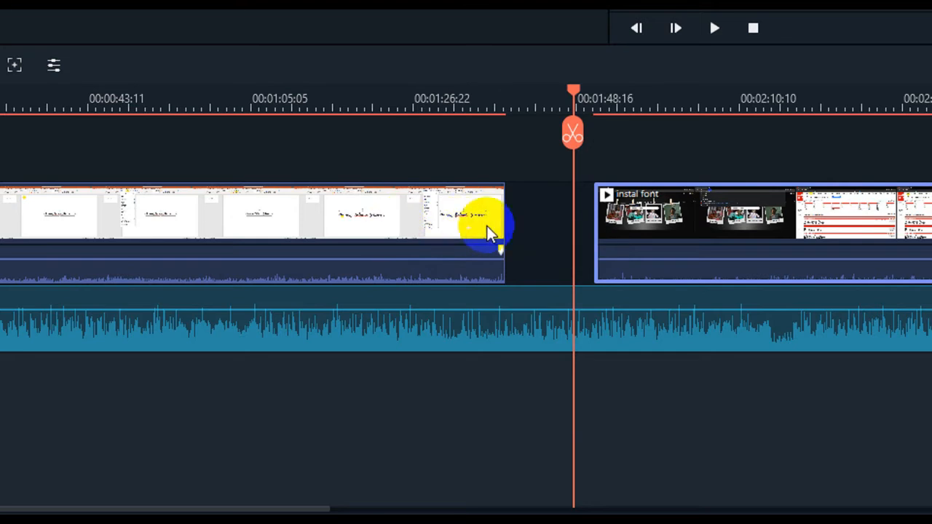
left_click_drag(644, 225, 557, 225)
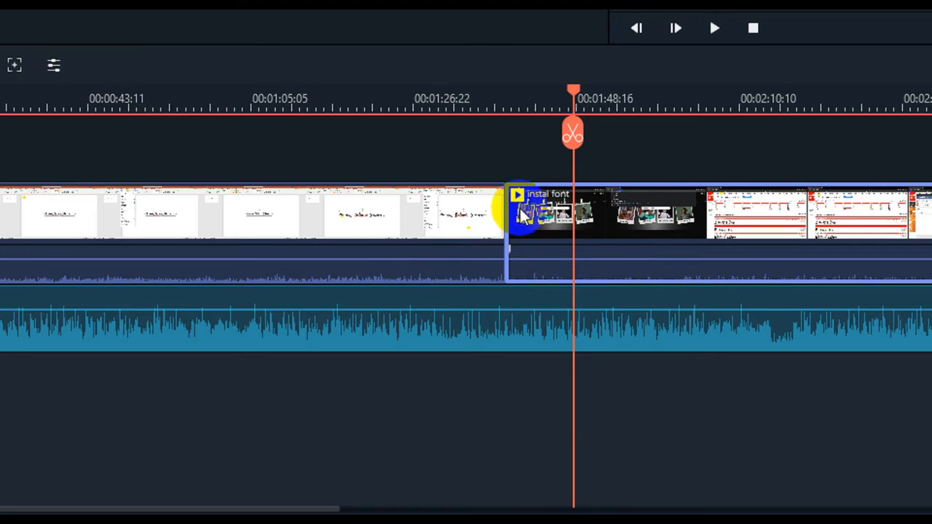
left_click_drag(603, 224, 628, 241)
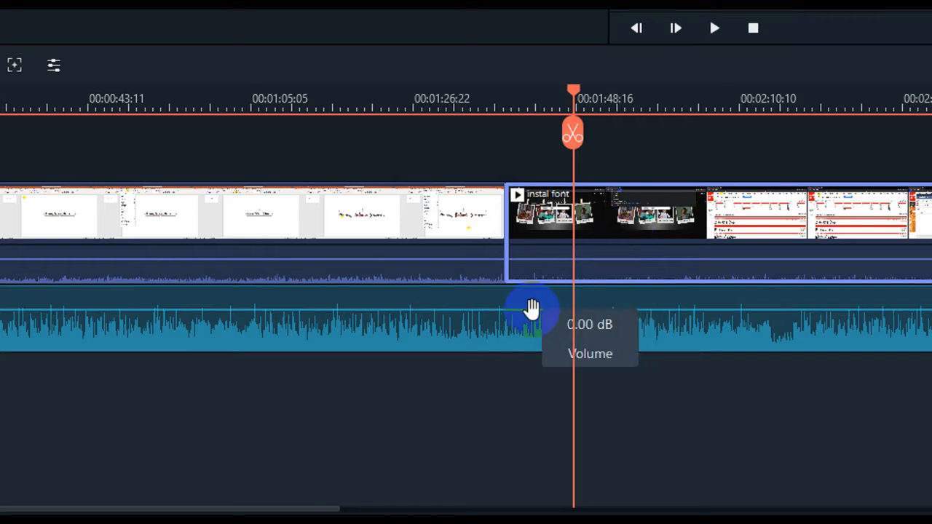
Split the browser segment again at about 00:01:58 and select the short piece between the two cuts
left_click(489, 313)
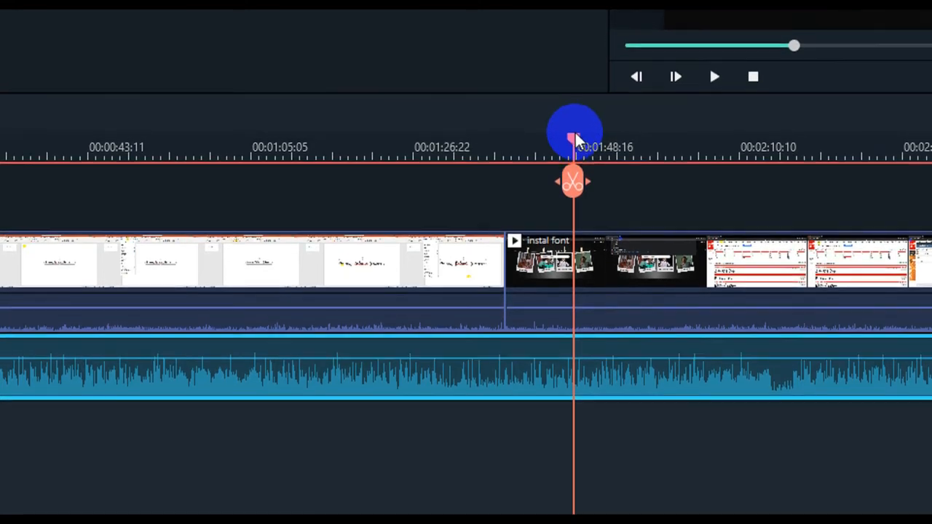
left_click(576, 89)
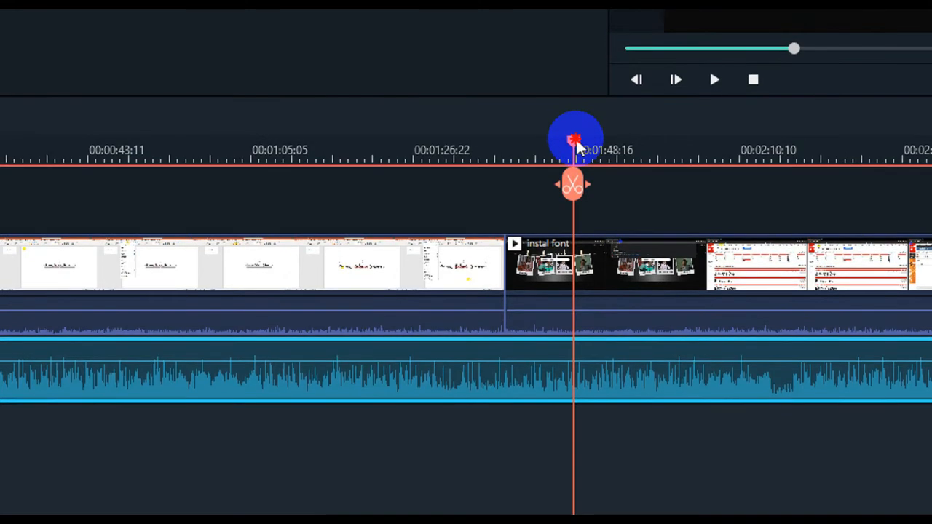
left_click_drag(572, 146, 662, 172)
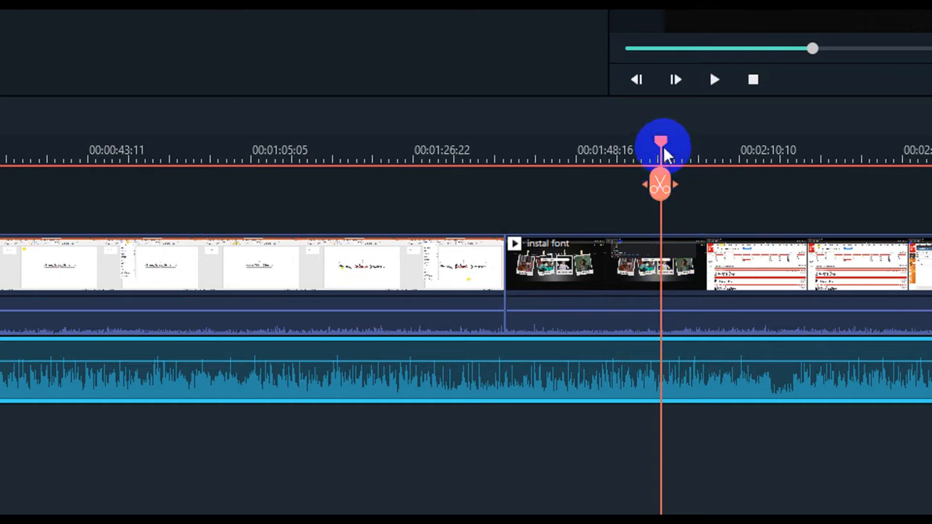
left_click_drag(661, 150, 675, 149)
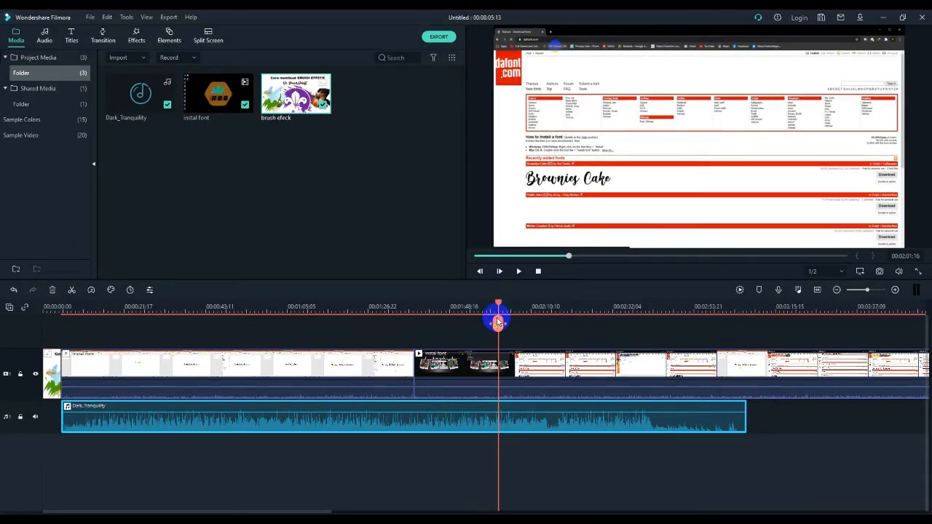
left_click_drag(498, 304, 488, 350)
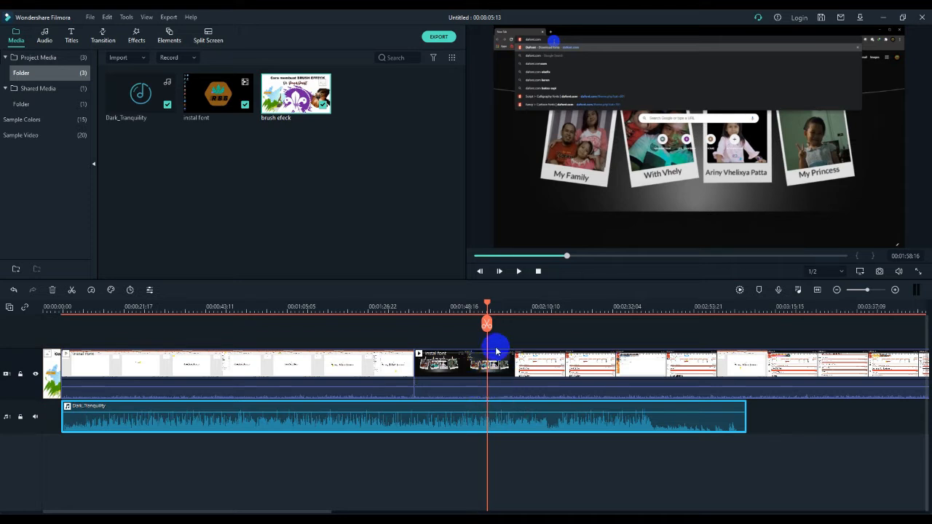
left_click_drag(487, 303, 486, 303)
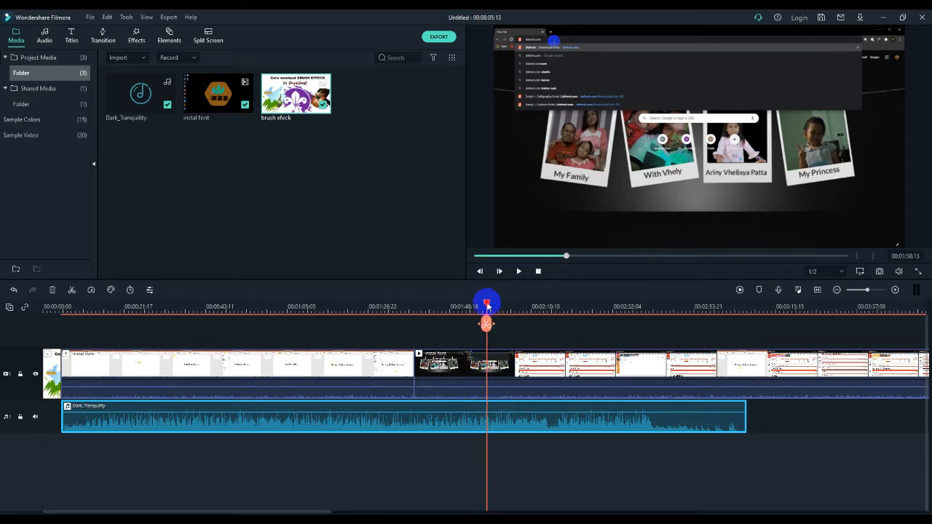
left_click(471, 367)
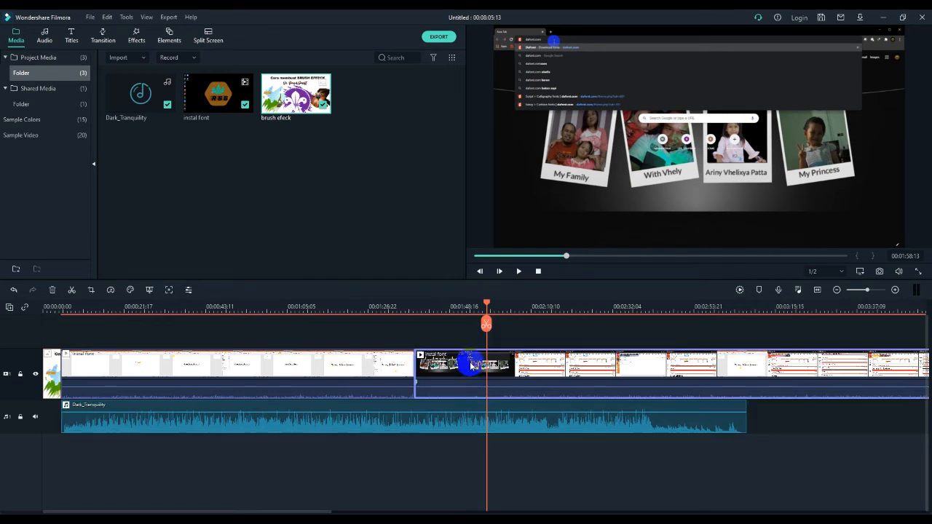
left_click(335, 370)
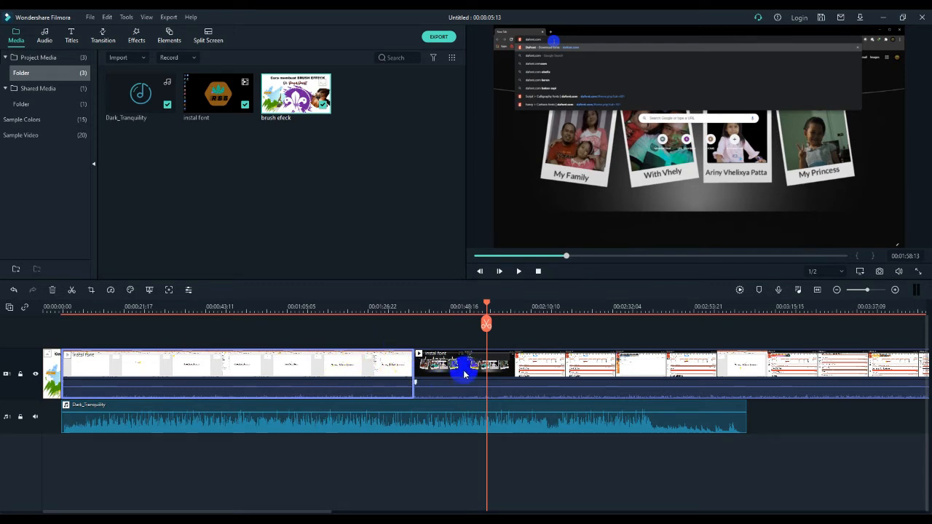
left_click(526, 362)
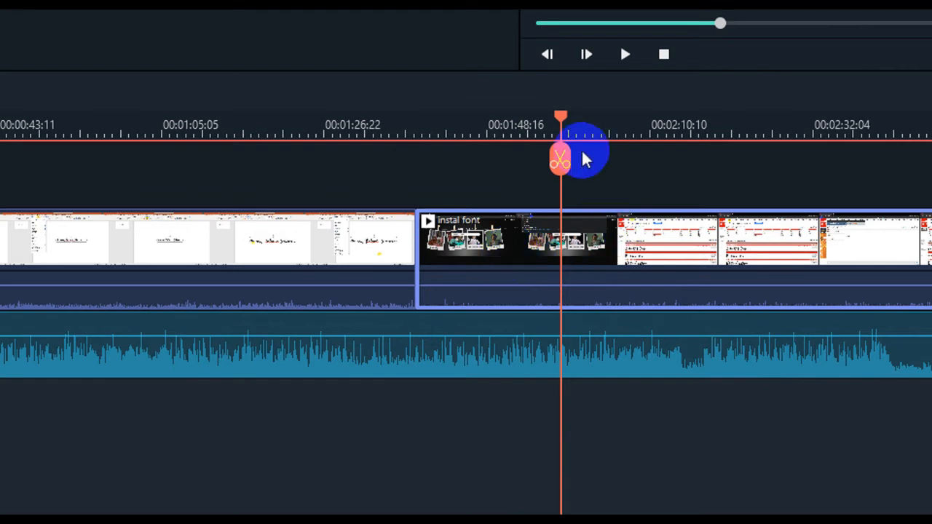
left_click(561, 159)
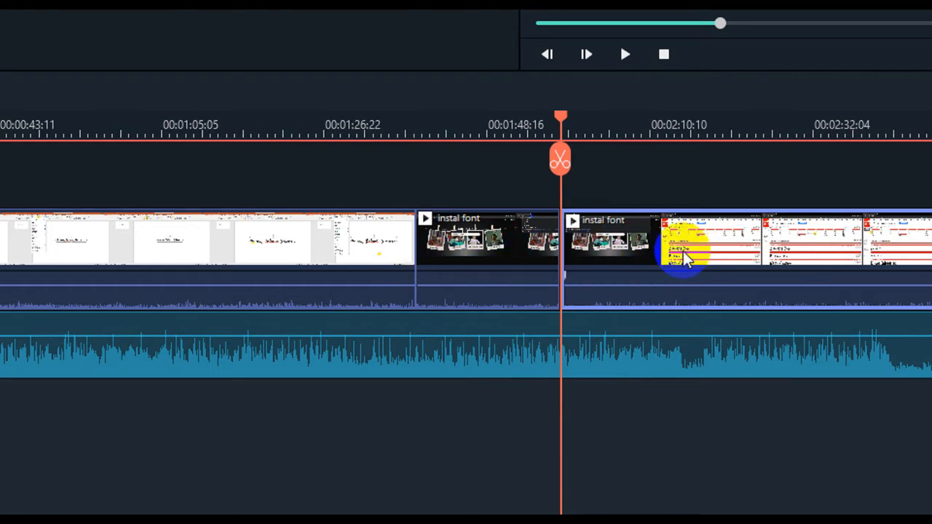
left_click(500, 255)
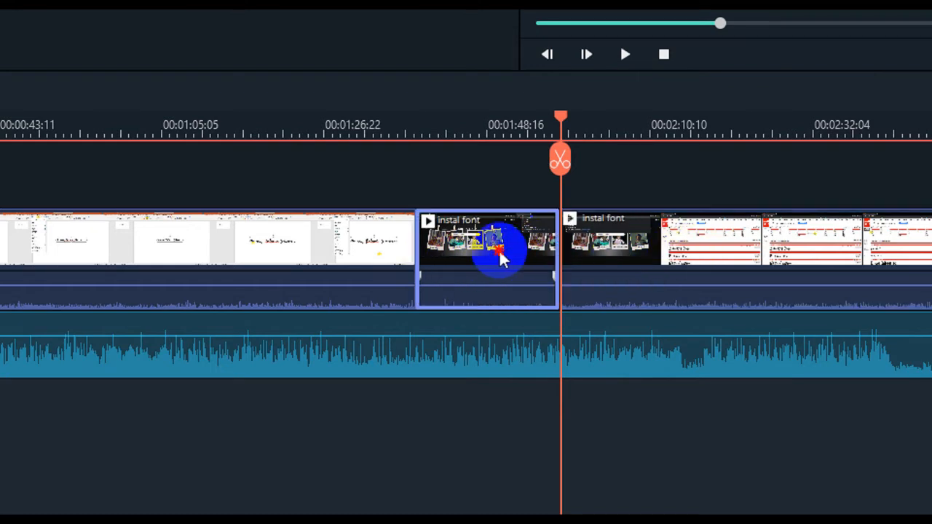
Delete the short piece of the video clip between the two cuts
left_click(289, 259)
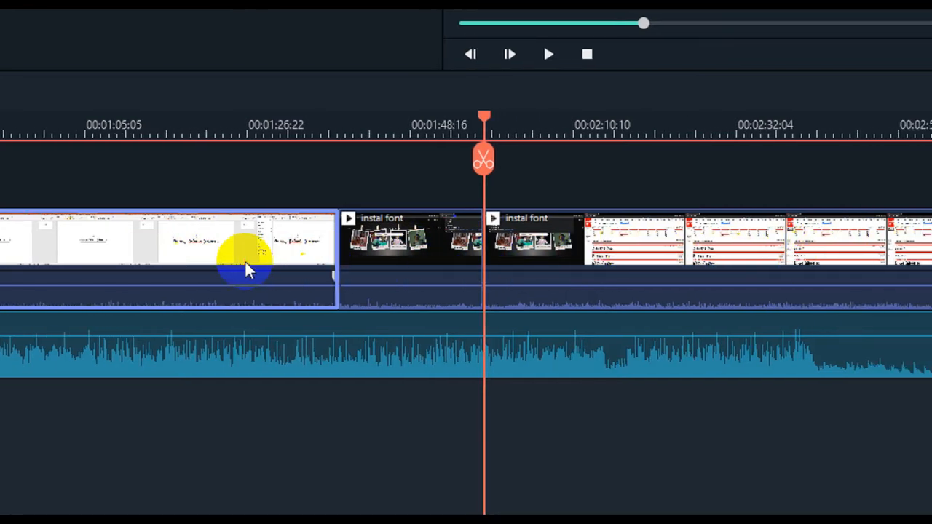
left_click(422, 252)
left_click(643, 264)
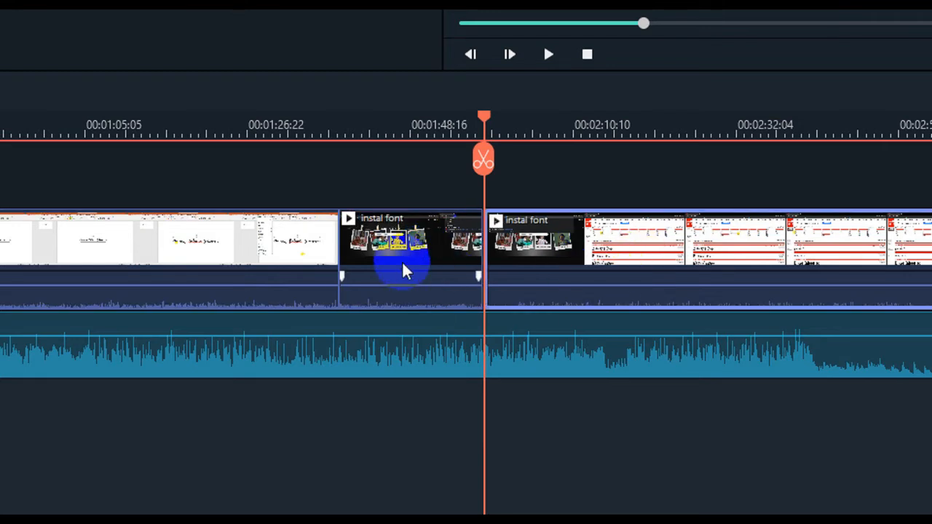
left_click(415, 246)
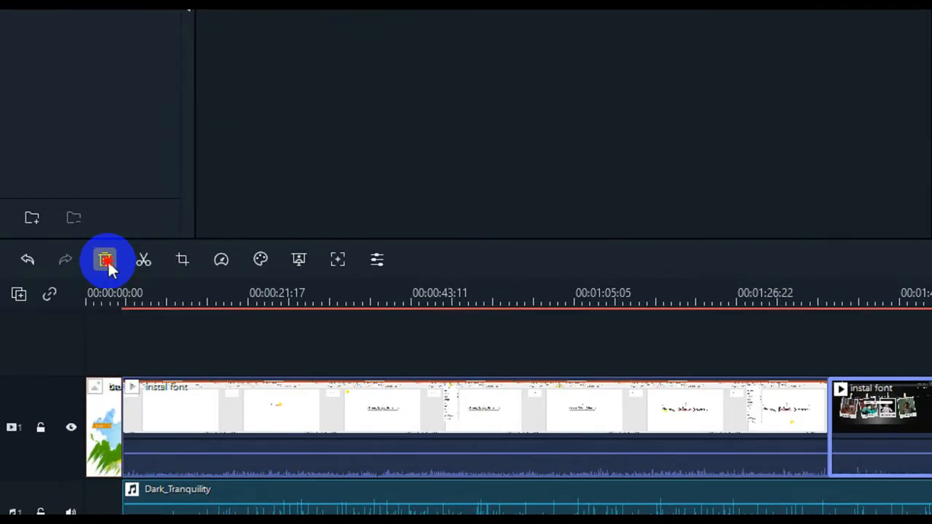
left_click(53, 291)
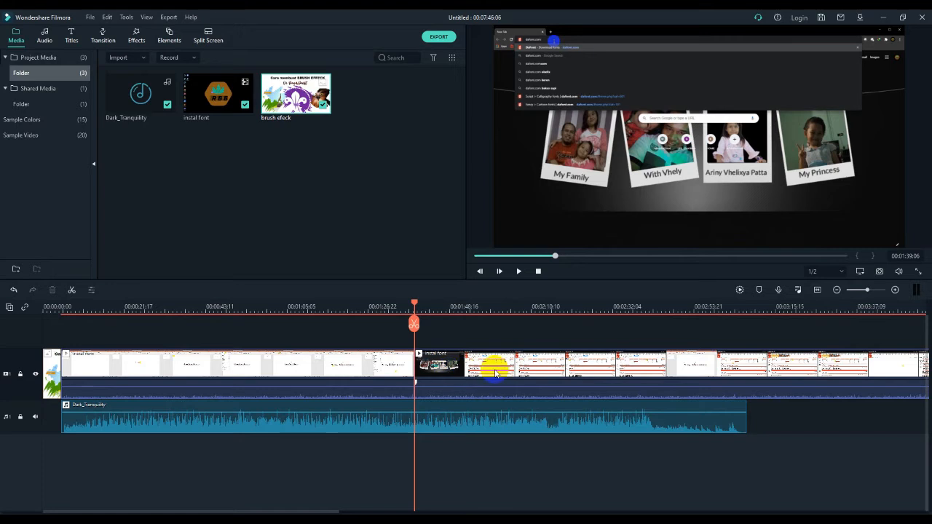
Split the video clip at about 00:00:08 near its start and delete the short opening piece before the cut
left_click(508, 373)
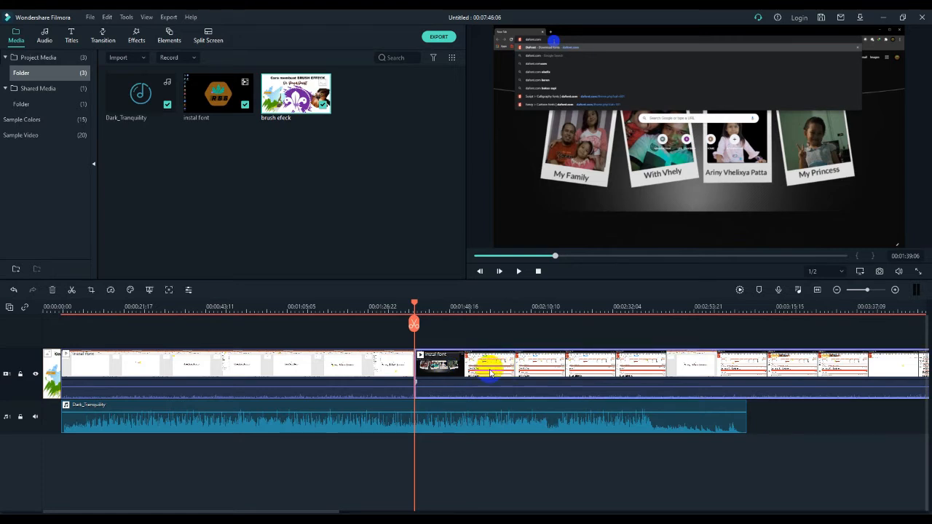
left_click_drag(416, 304, 399, 319)
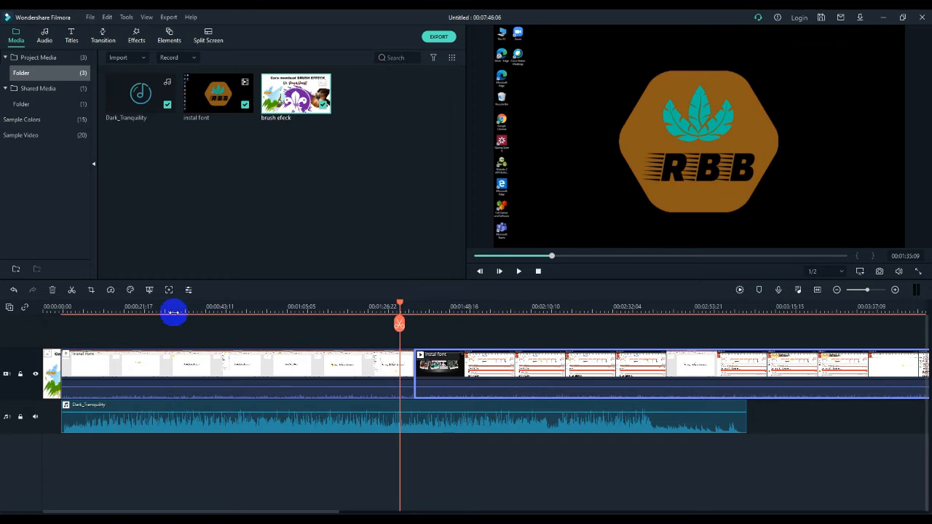
left_click_drag(74, 312, 147, 313)
left_click_drag(207, 511, 146, 512)
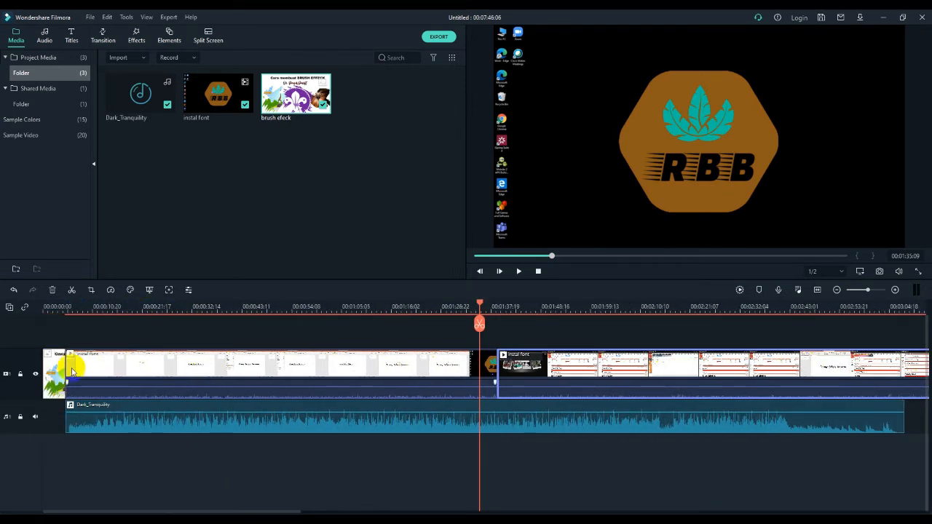
left_click(72, 310)
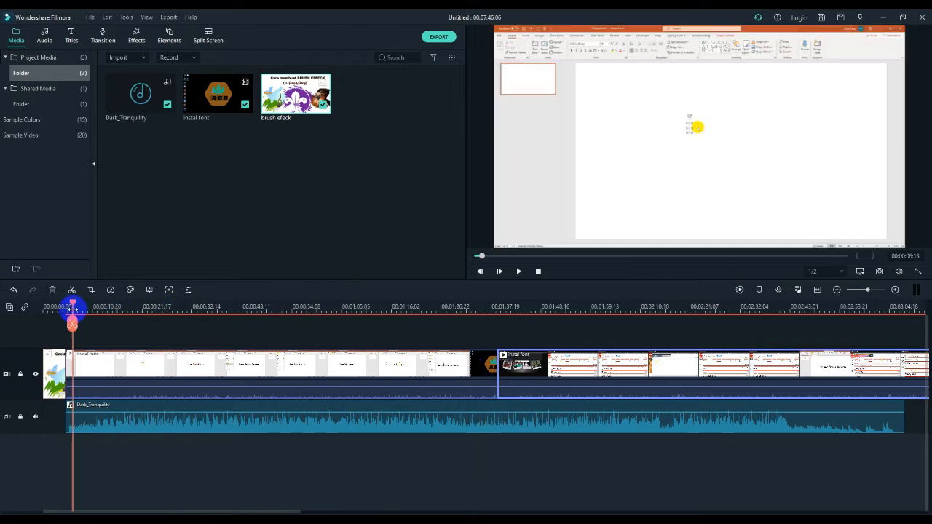
left_click_drag(72, 304, 80, 305)
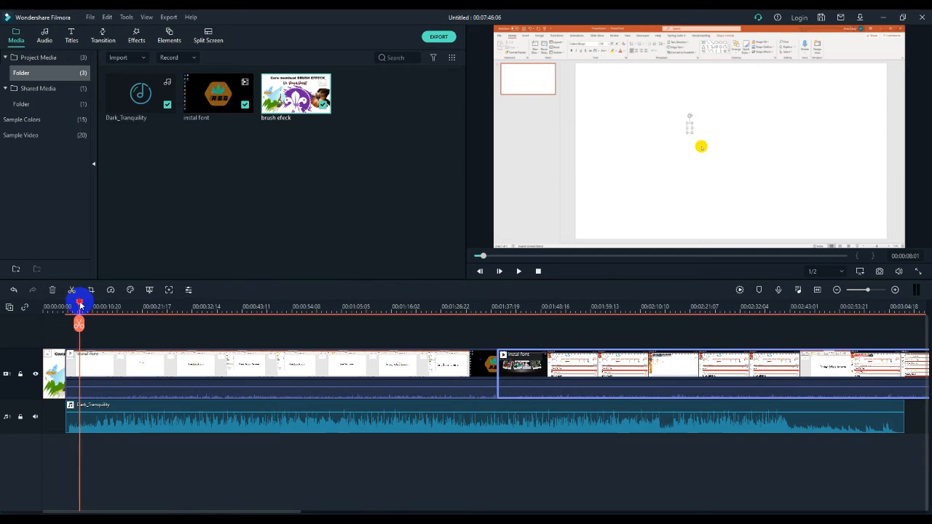
left_click(73, 367)
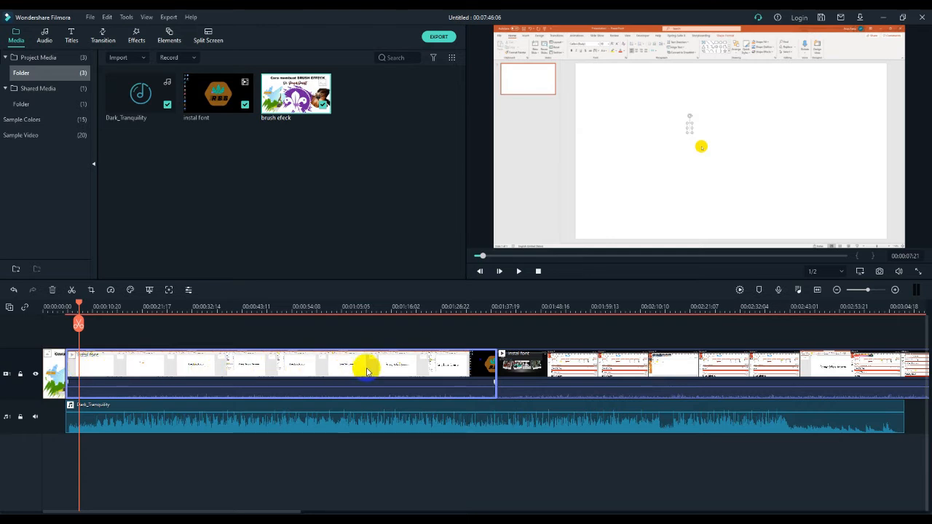
left_click(78, 326)
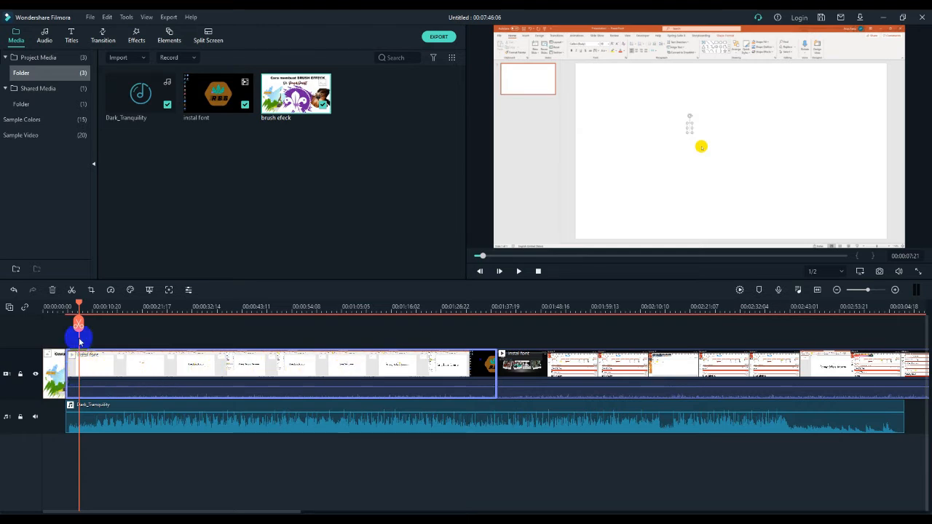
left_click(71, 369)
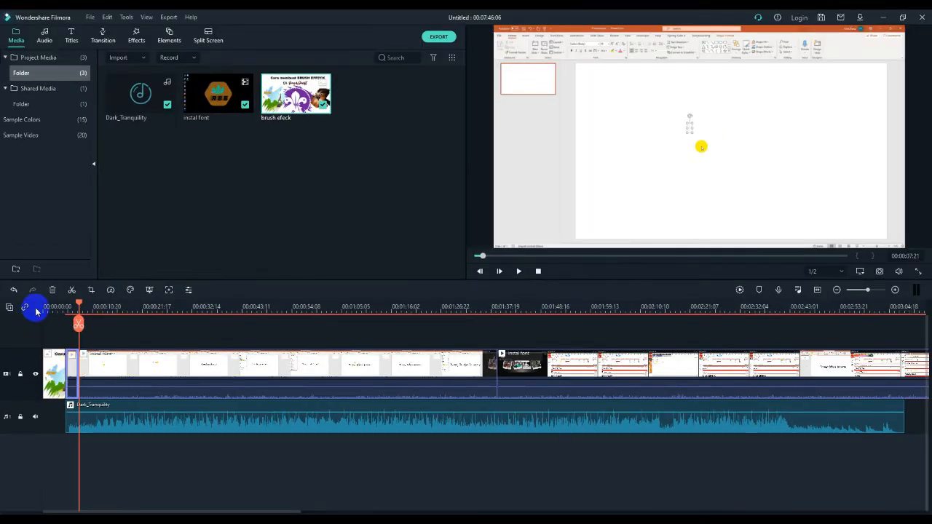
left_click(104, 109)
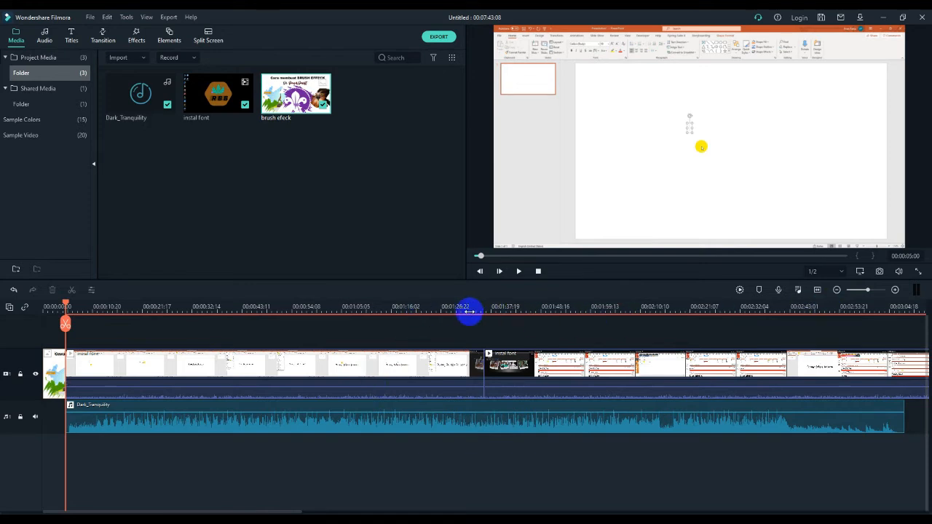
Split the video clip at about 00:07:21 near its end and delete the tail piece after the cut
scroll(479, 308, "down", 6)
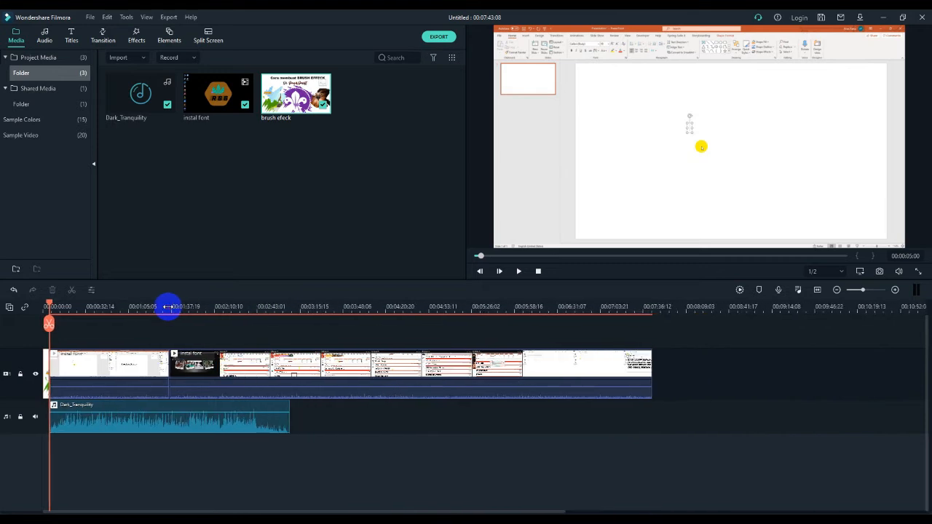
left_click(618, 306)
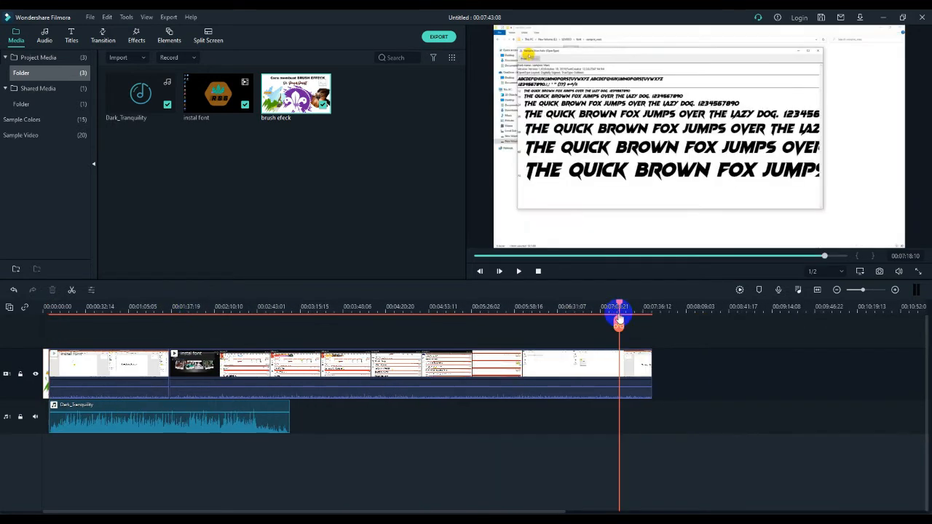
mouse_move(617, 304)
left_mouse_down()
mouse_move(644, 305)
mouse_move(623, 305)
left_mouse_up()
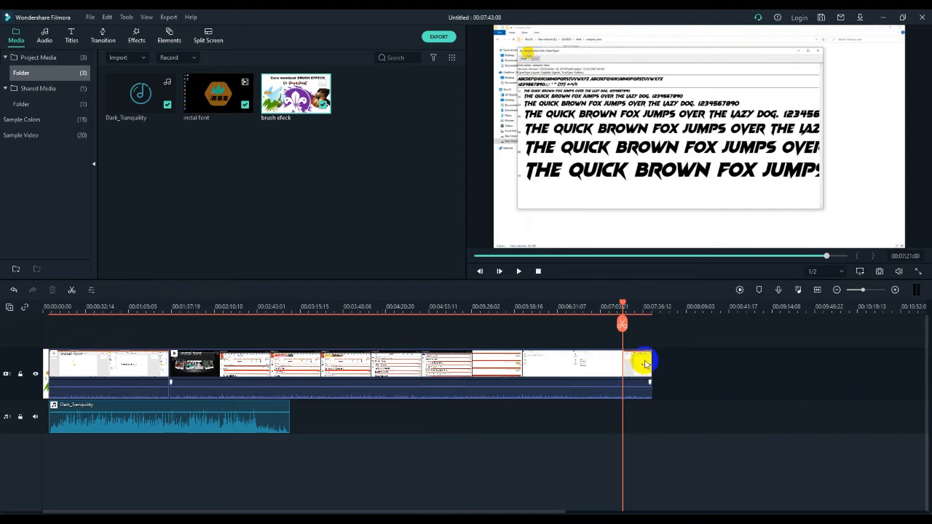
left_click(637, 362)
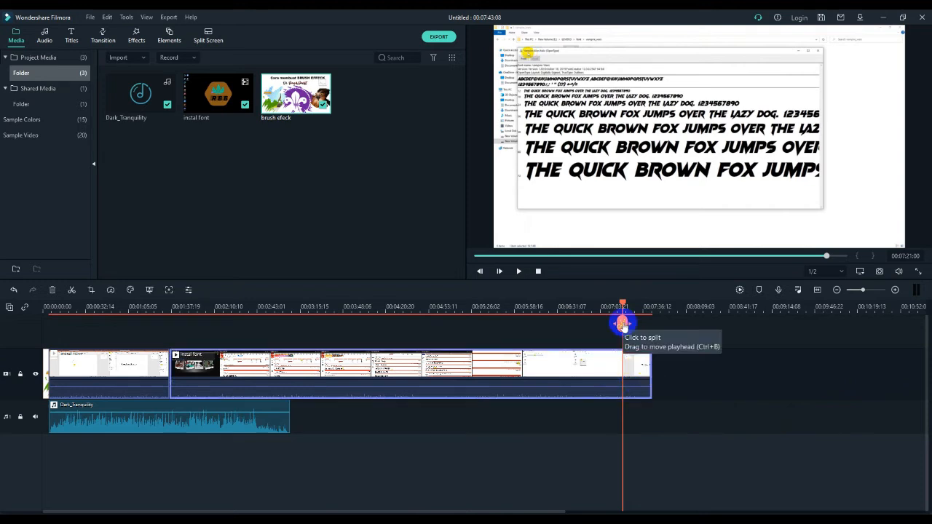
left_click(639, 359)
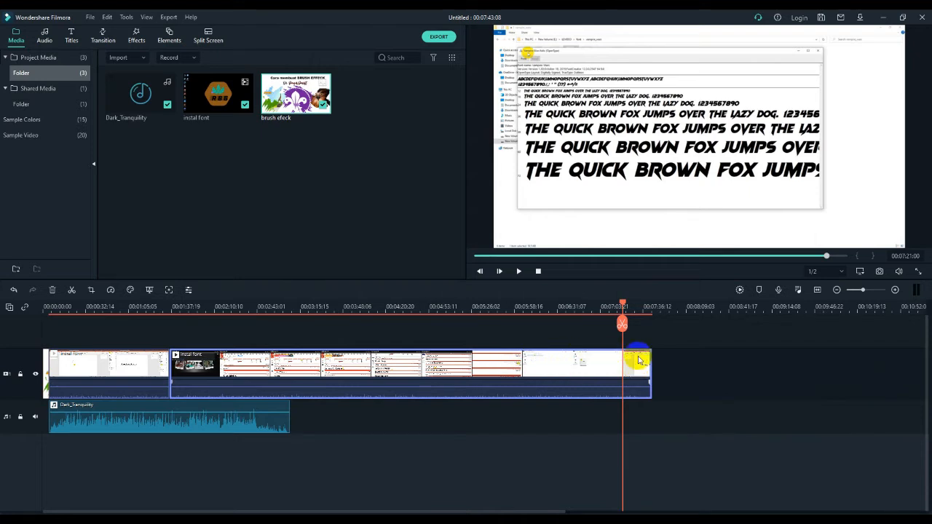
left_click(628, 330)
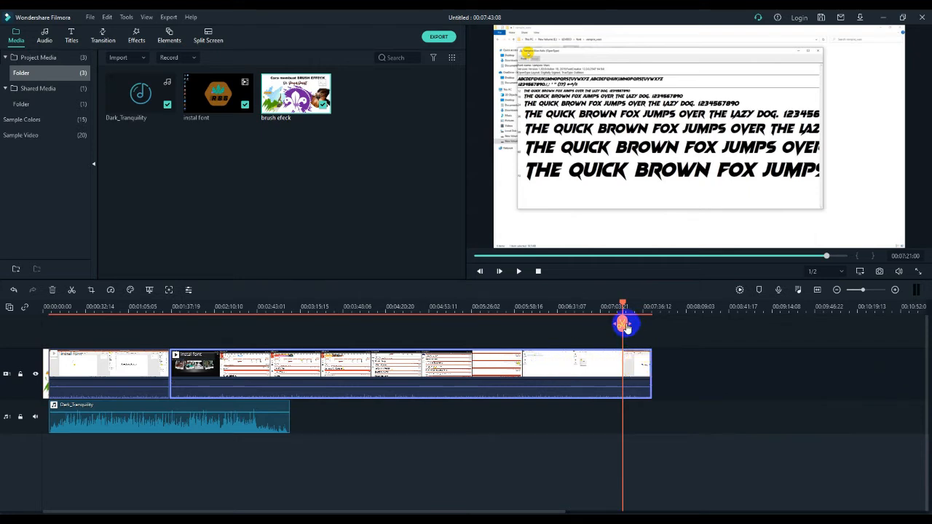
left_click(622, 324)
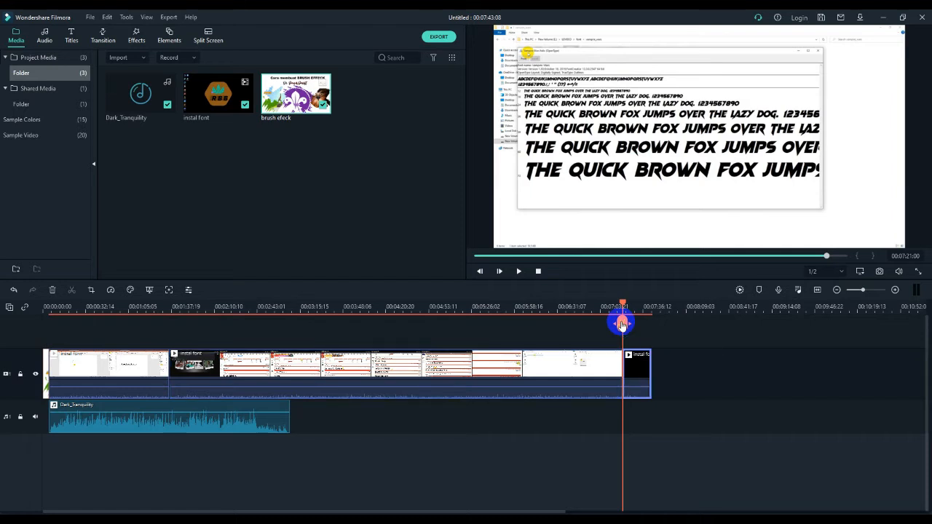
left_click(667, 361)
left_click(644, 357)
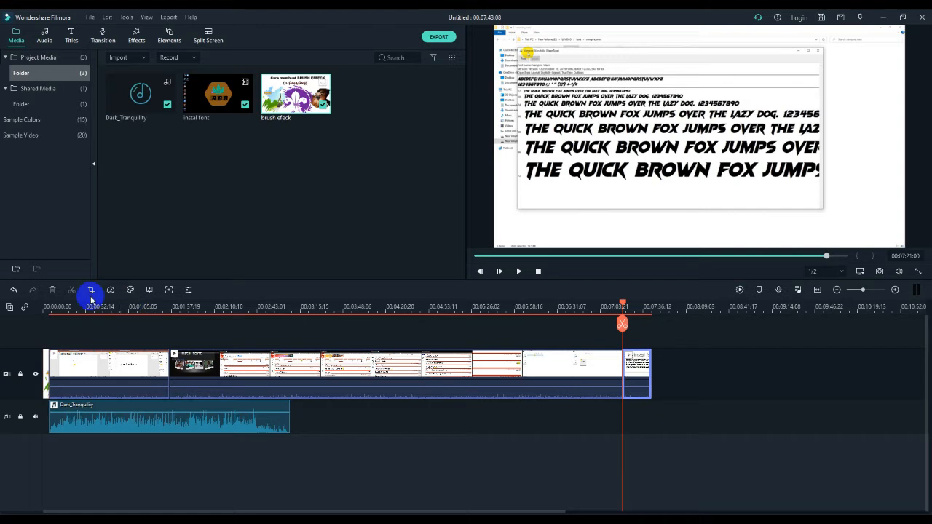
left_click(53, 291)
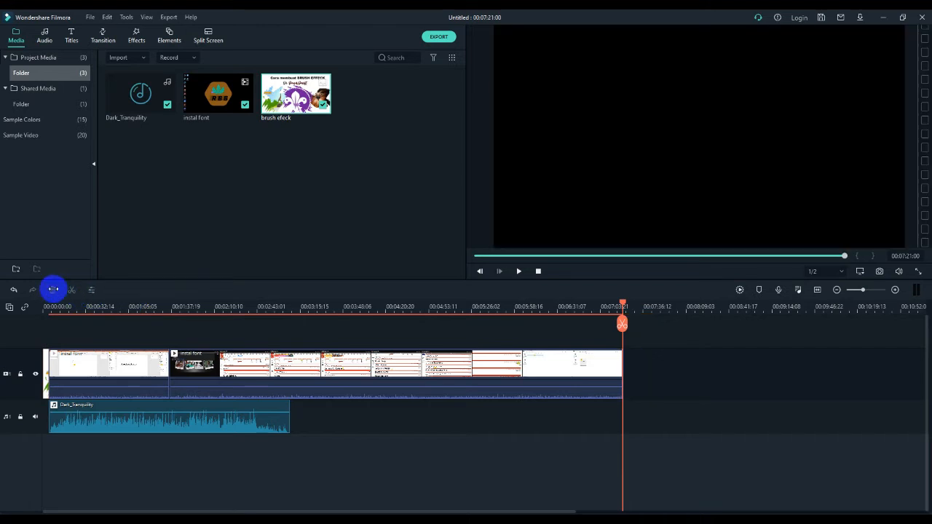
Mute the audio of the first "instal font" video segment
mouse_move(623, 303)
left_mouse_down()
mouse_move(452, 308)
mouse_move(455, 339)
mouse_move(451, 306)
mouse_move(269, 324)
left_mouse_up()
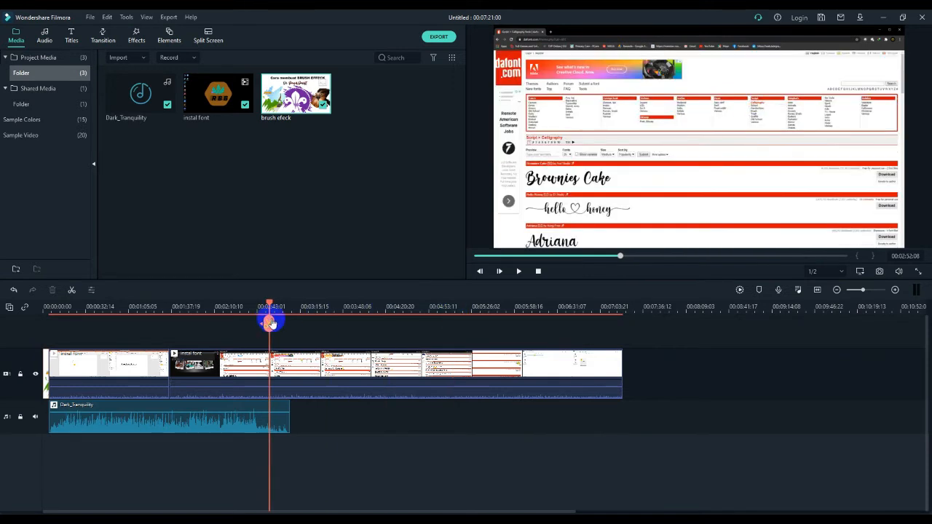
left_click(288, 418)
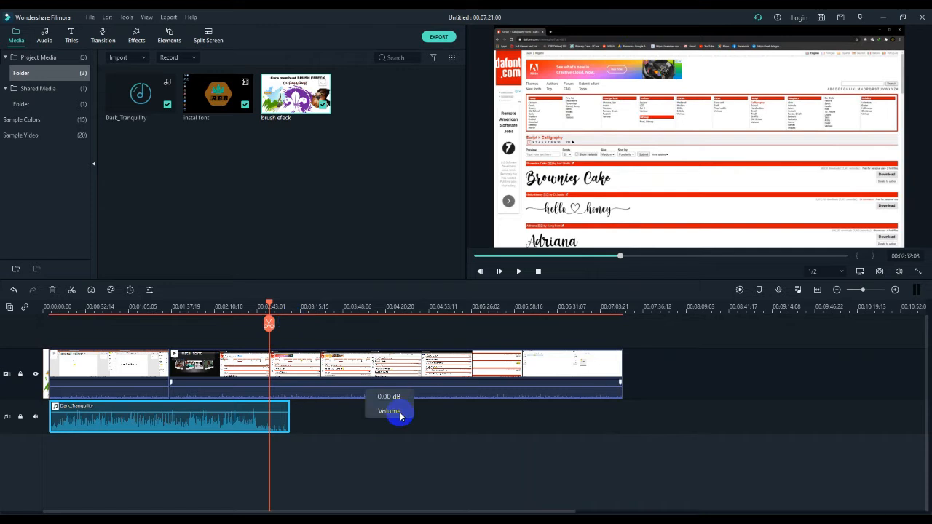
left_click_drag(270, 306, 373, 307)
left_click_drag(323, 512, 207, 512)
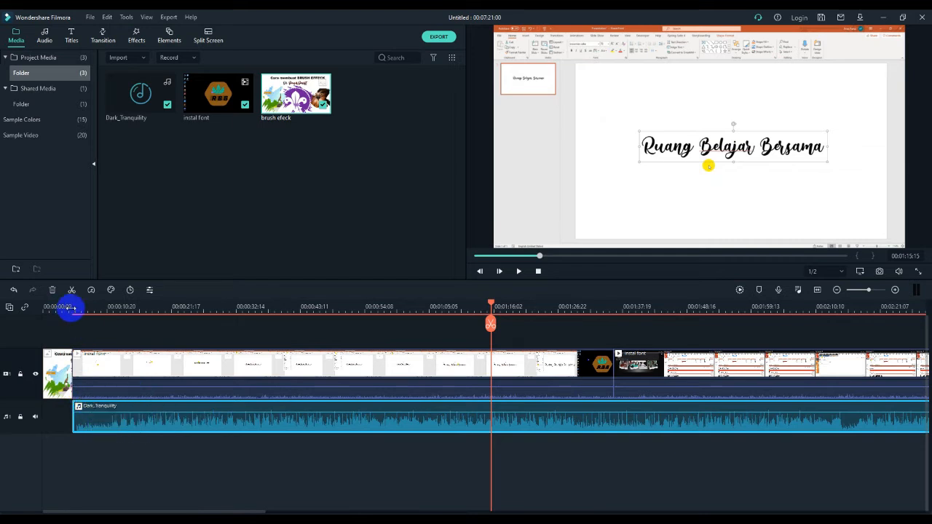
left_click(70, 308)
left_click(118, 394)
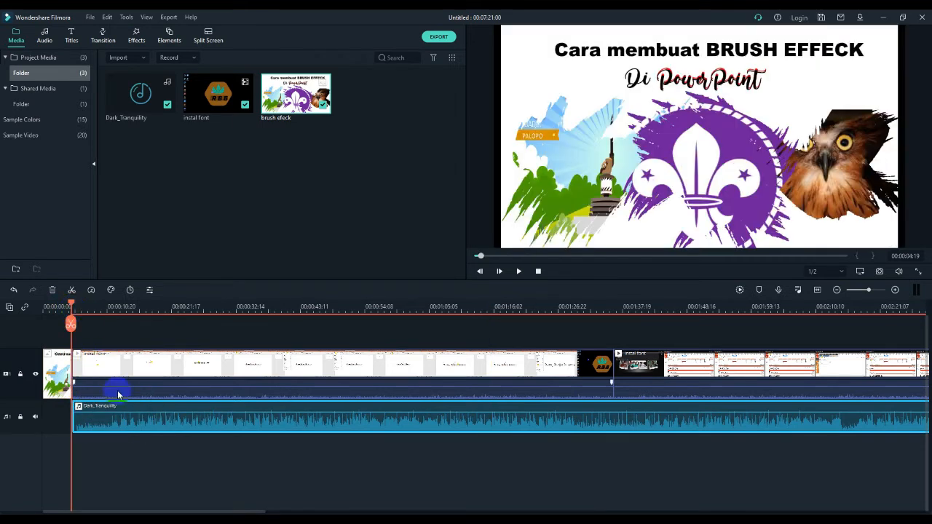
right_click(118, 394)
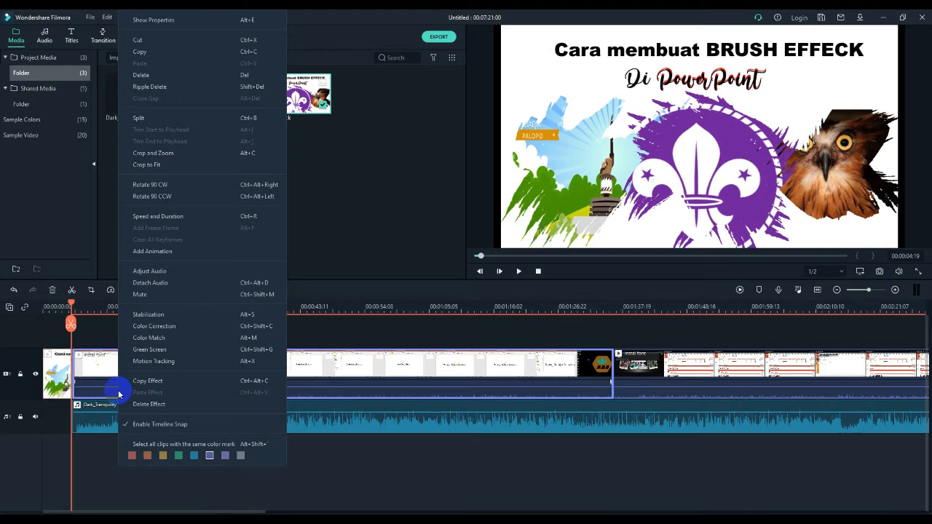
left_click(137, 295)
Split the Dark_Tranquility music clip at about 00:00:07 and delete its short opening piece
left_click(89, 421)
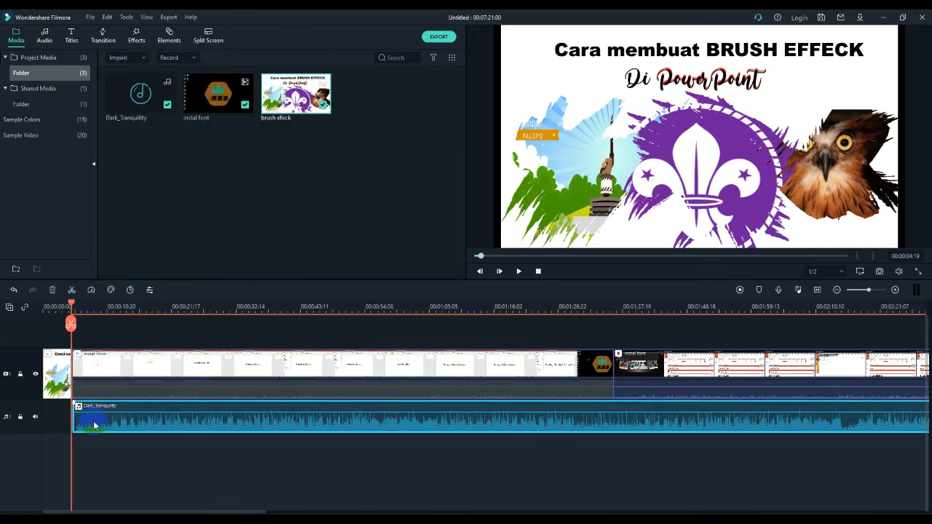
key("space")
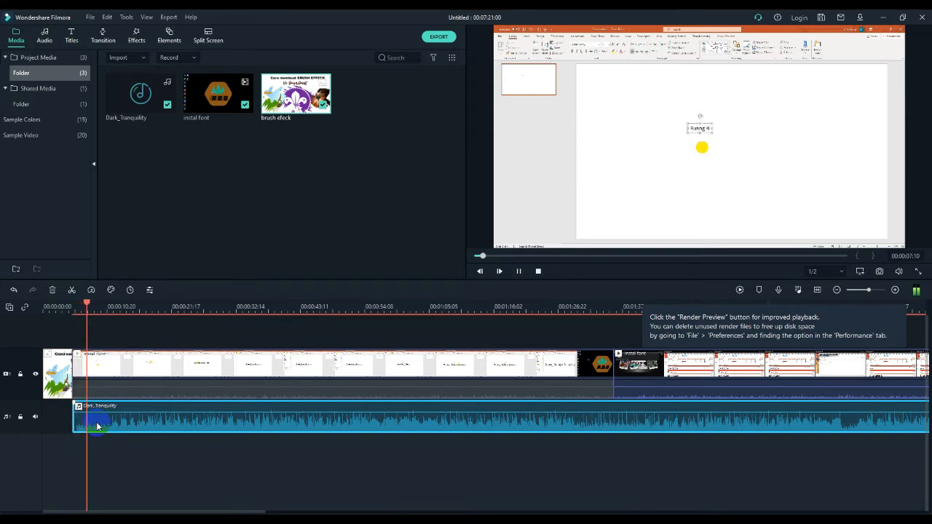
key("space")
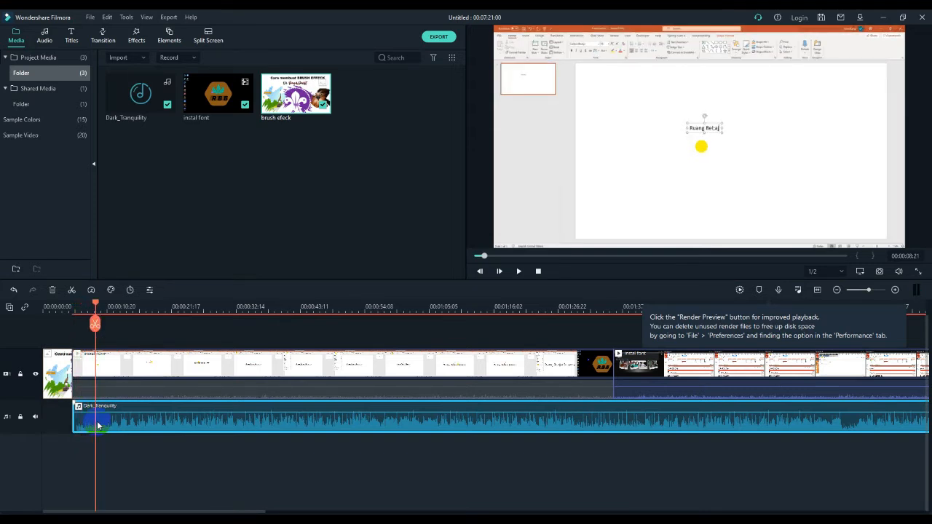
mouse_move(95, 306)
left_mouse_down()
mouse_move(75, 309)
mouse_move(87, 315)
left_mouse_up()
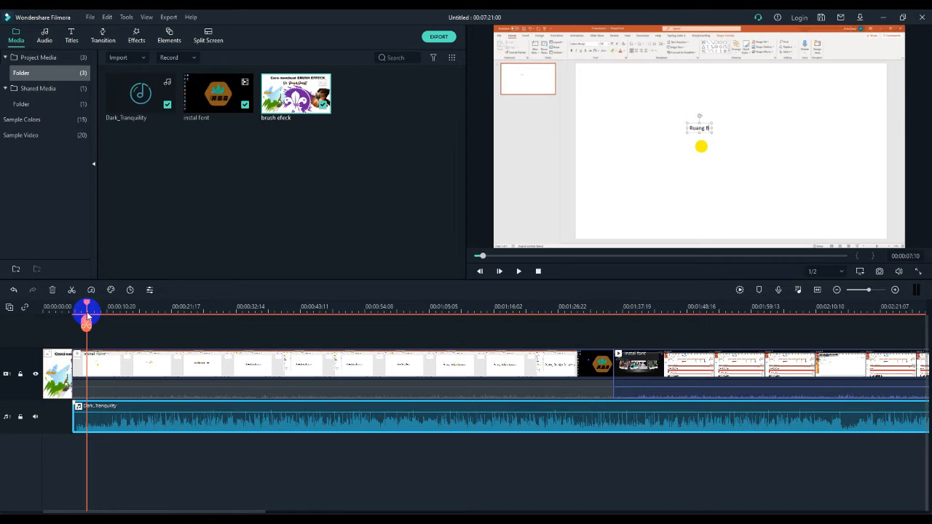
mouse_move(88, 302)
left_mouse_down()
mouse_move(77, 301)
mouse_move(86, 304)
left_mouse_up()
left_click(111, 425)
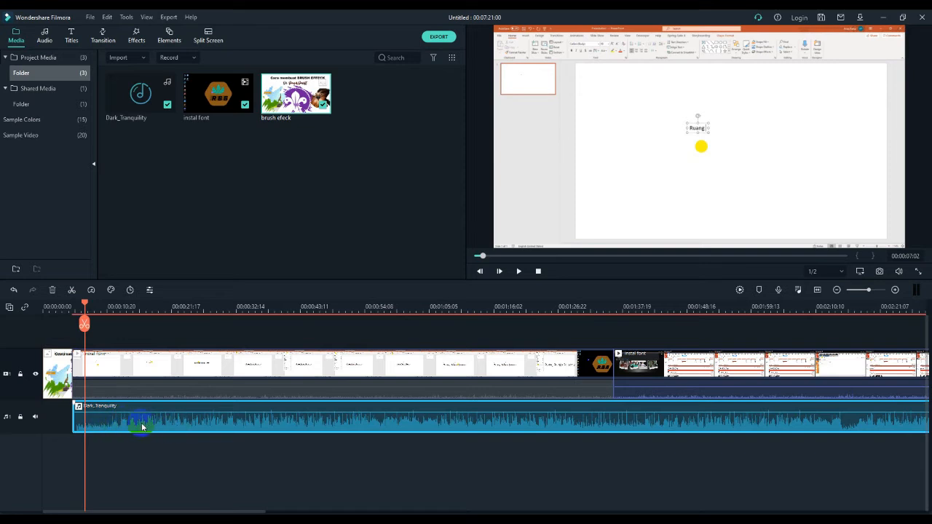
left_click(85, 324)
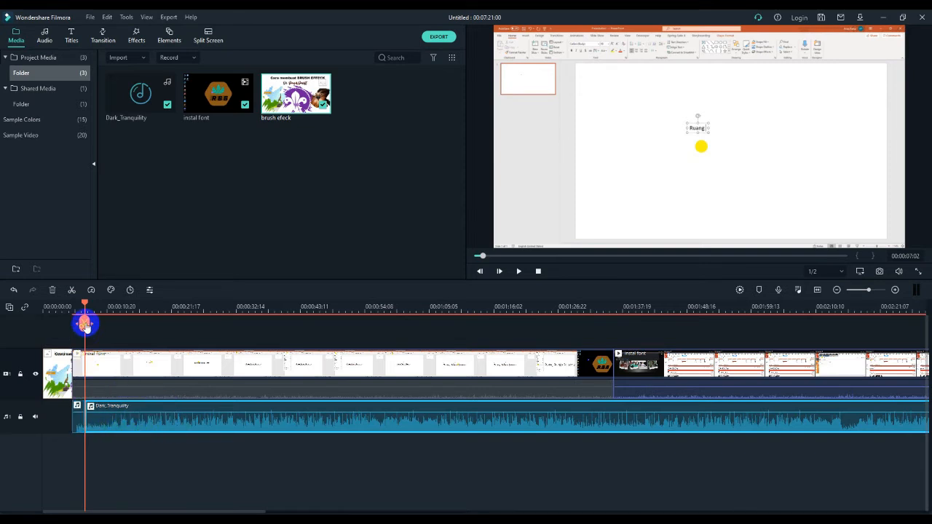
left_click(75, 422)
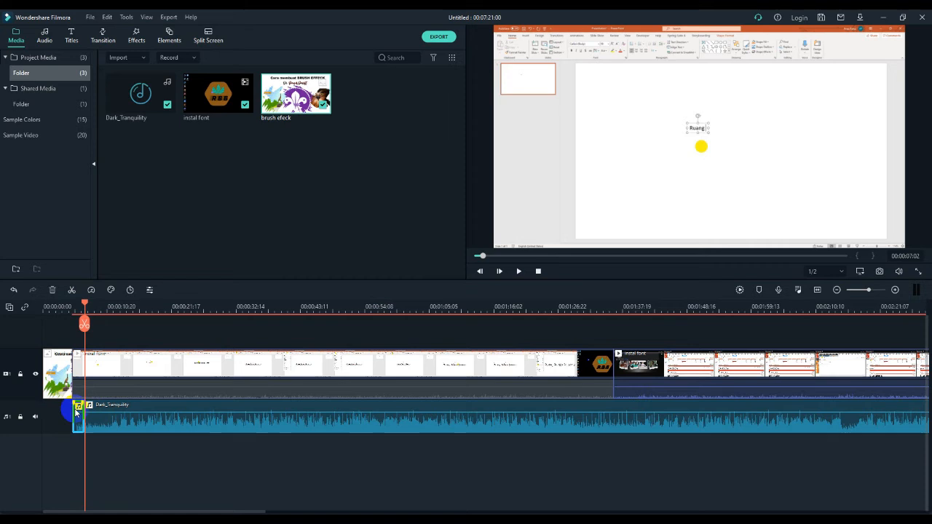
left_click(53, 291)
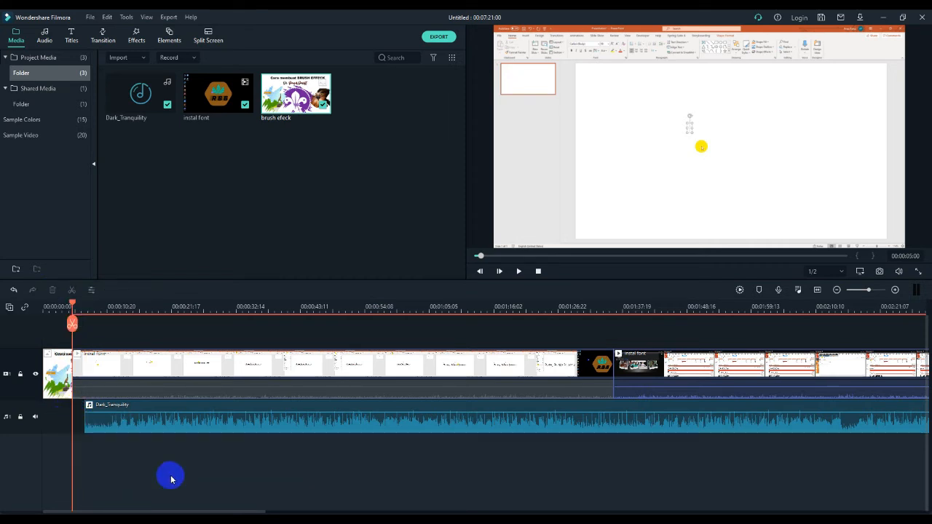
Move the Dark_Tranquility clip to the start of the timeline and split it at about 00:01:04
left_click_drag(204, 433, 191, 450)
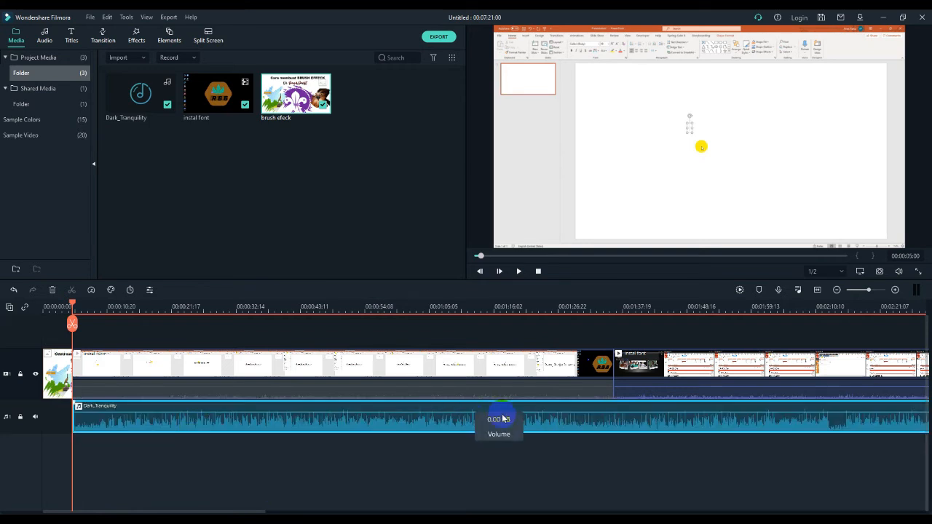
left_click(447, 306)
left_click_drag(449, 305, 406, 315)
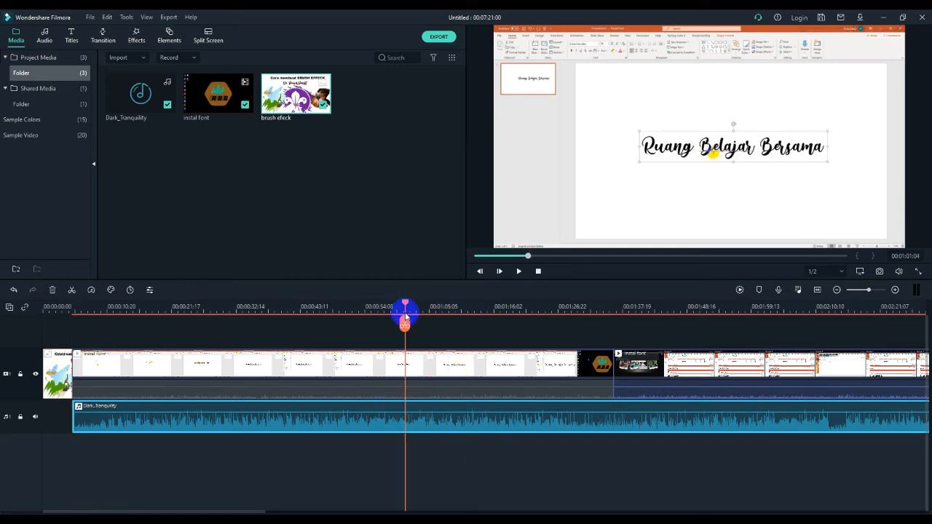
key("space")
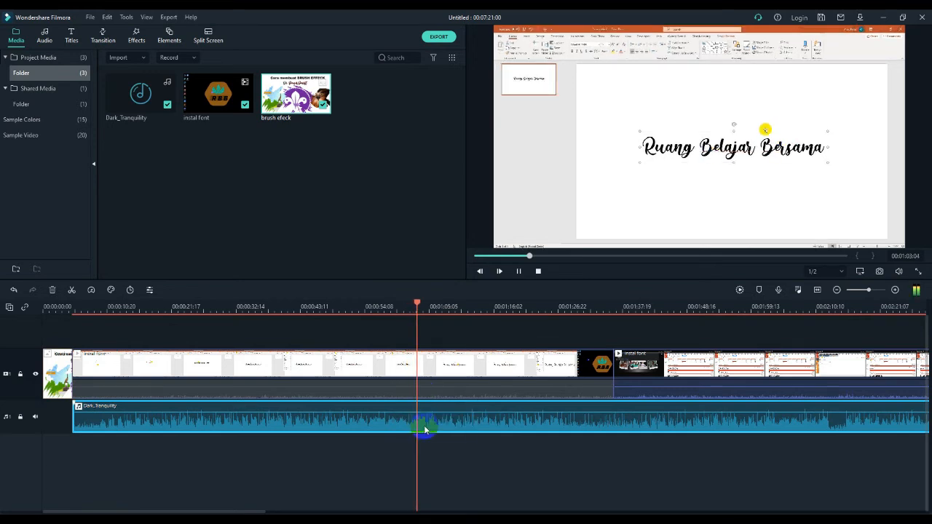
key("space")
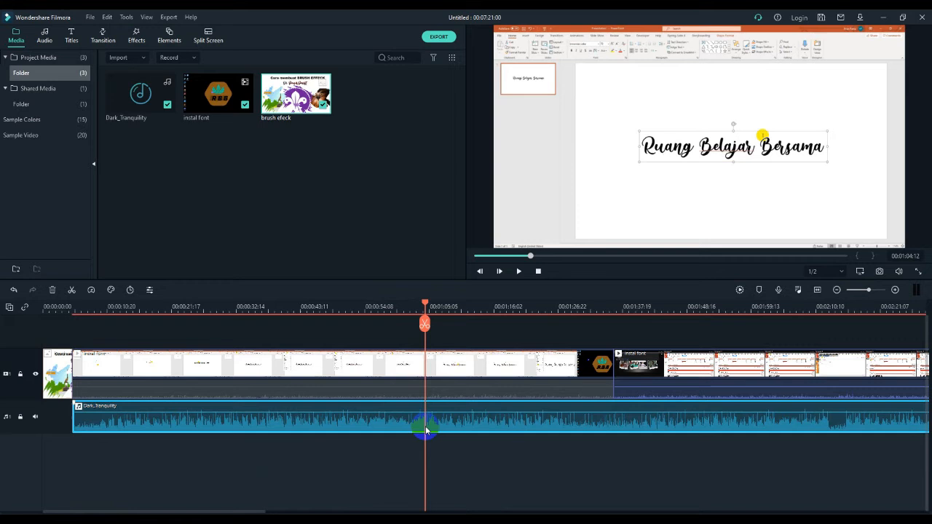
left_click(426, 327)
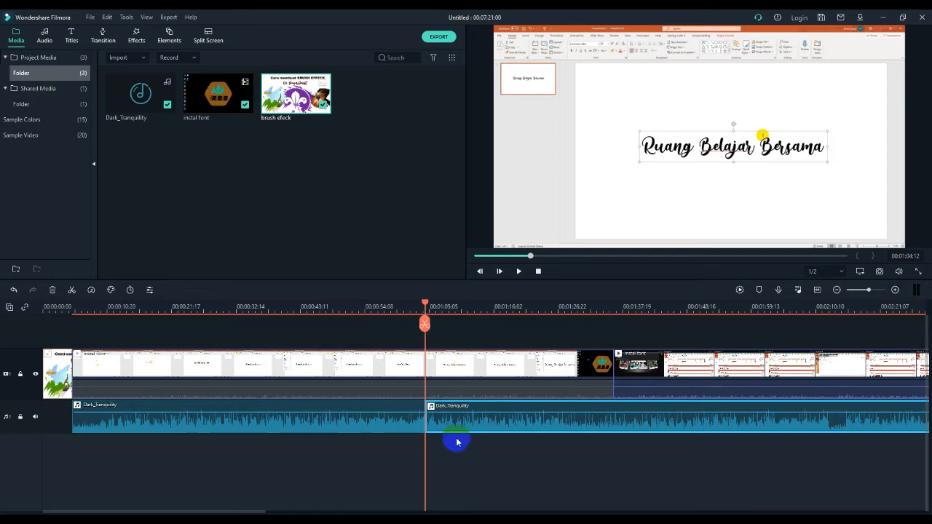
Split the music again at about 00:01:08, delete the short piece between the cuts, and close the gap
key("space")
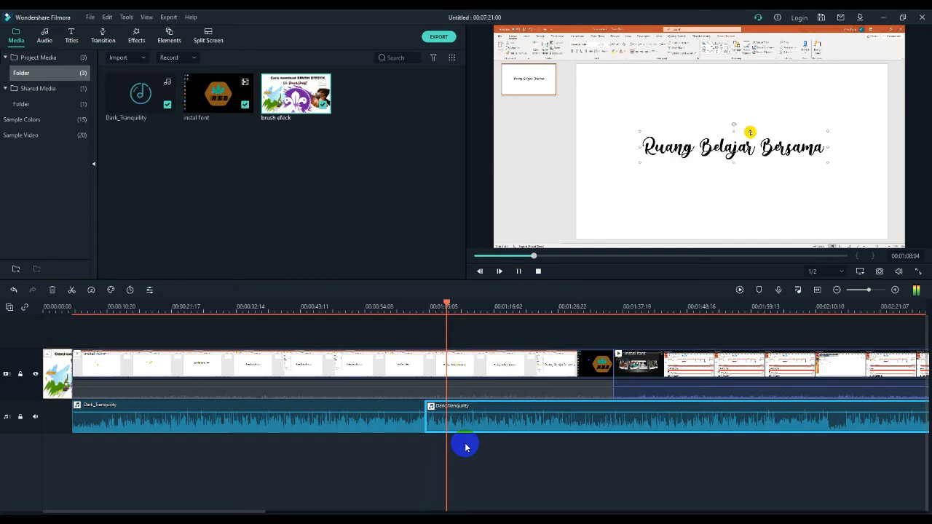
key("space")
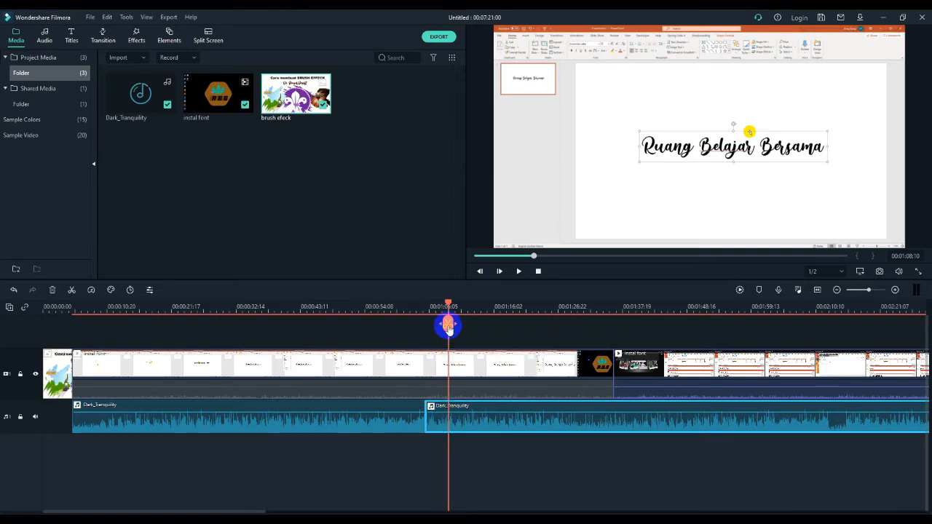
left_click(448, 326)
left_click(438, 428)
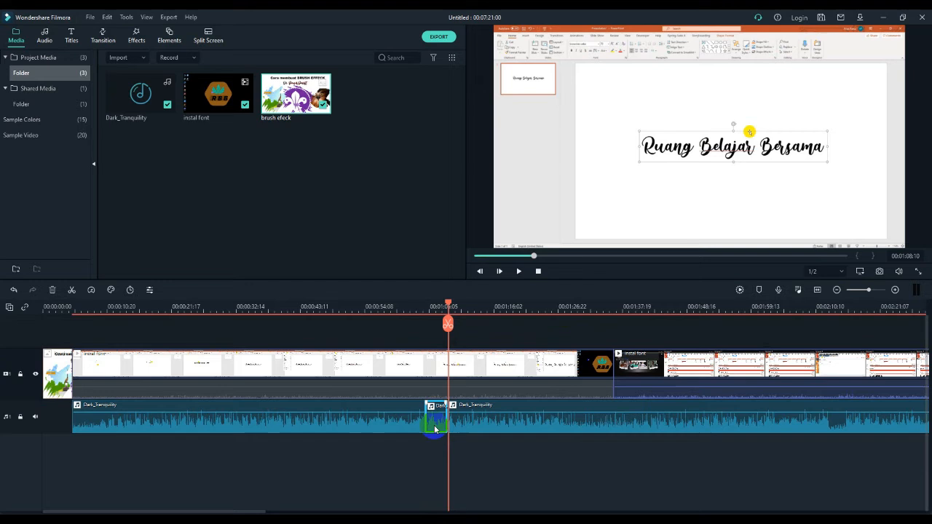
left_click(51, 291)
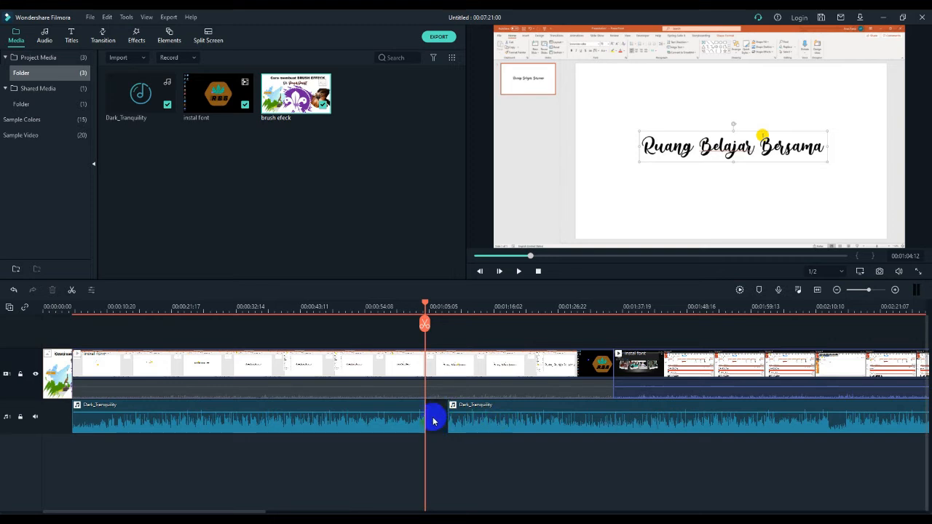
left_click_drag(490, 424, 517, 421)
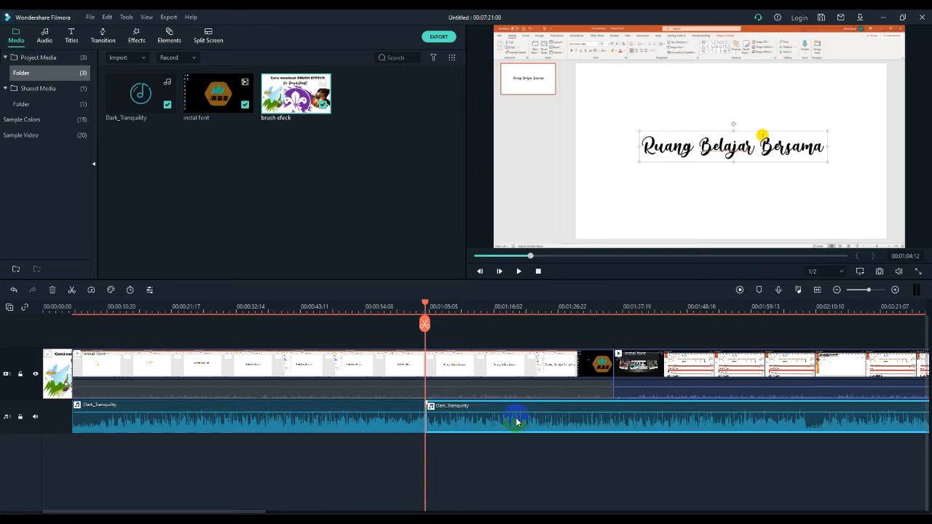
Lower the second Dark_Tranquility segment's volume slightly to about -2.88 dB
left_click(417, 310)
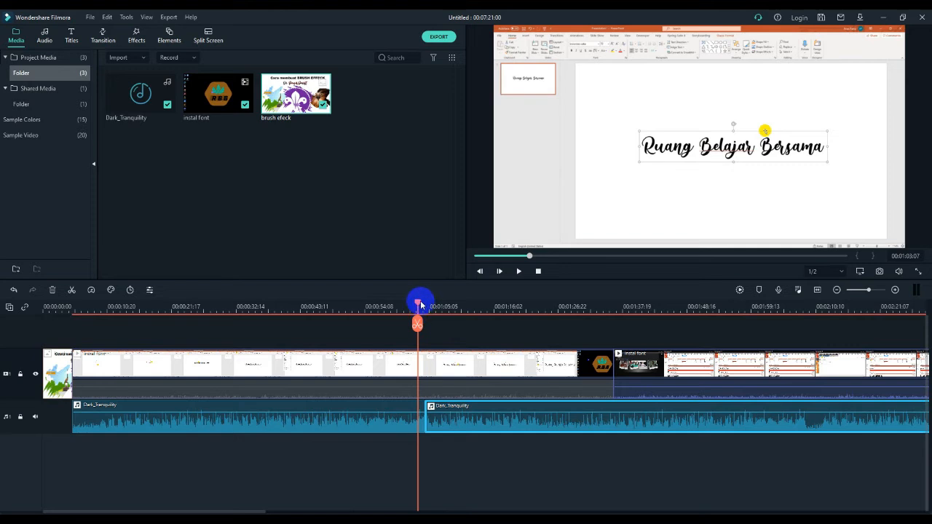
key("space")
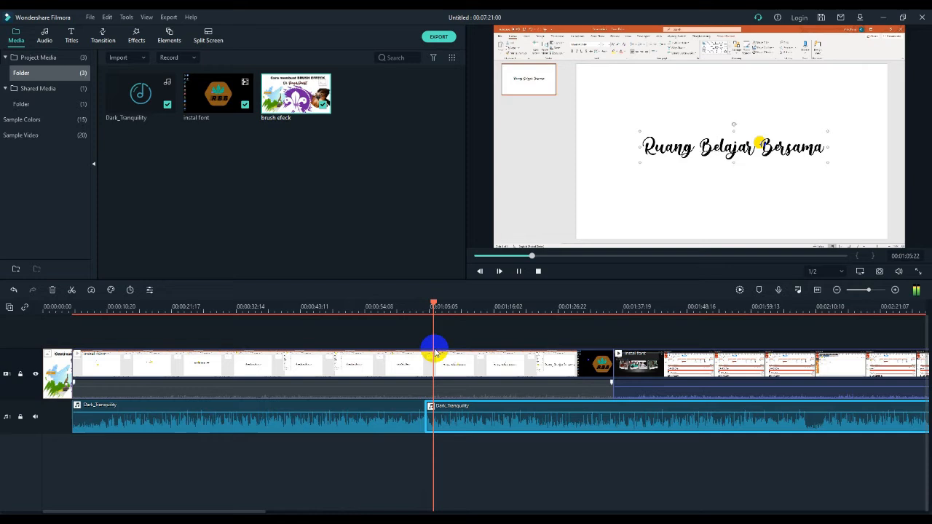
key("space")
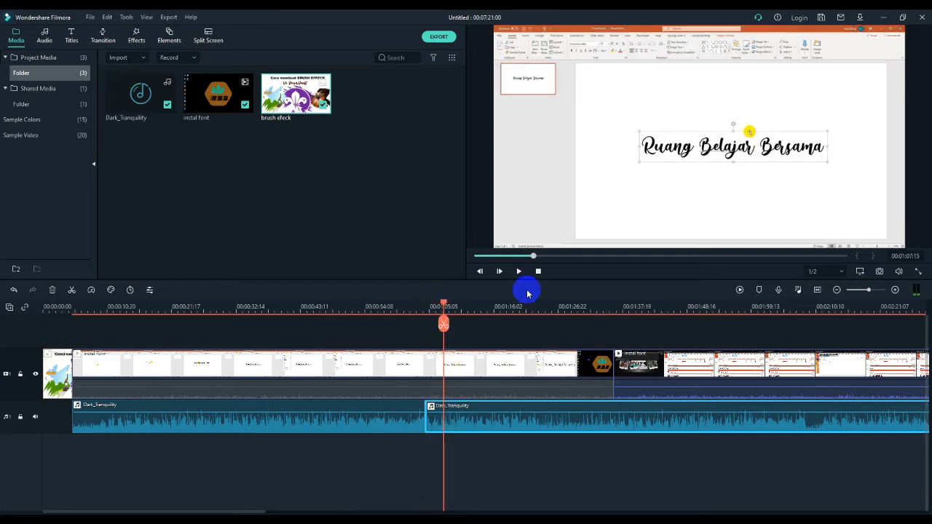
left_click_drag(531, 301, 185, 301)
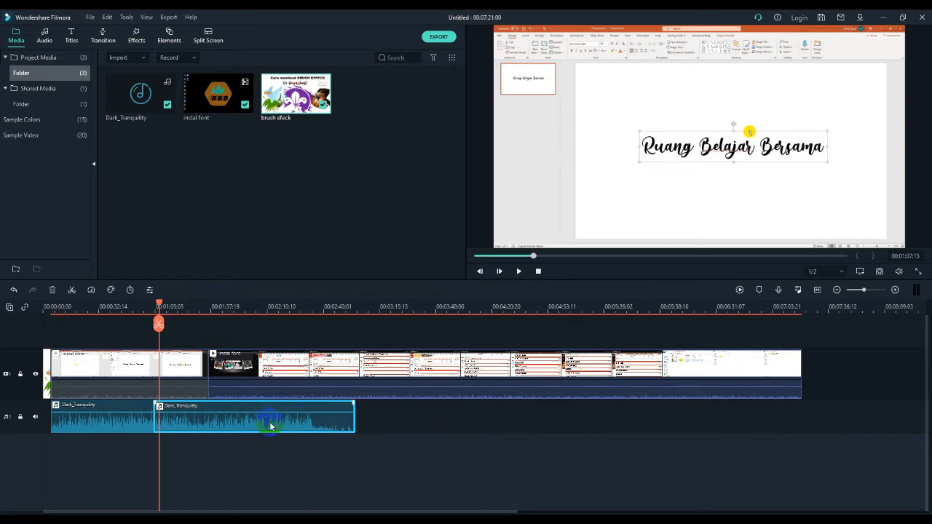
mouse_move(261, 413)
double_click(260, 421)
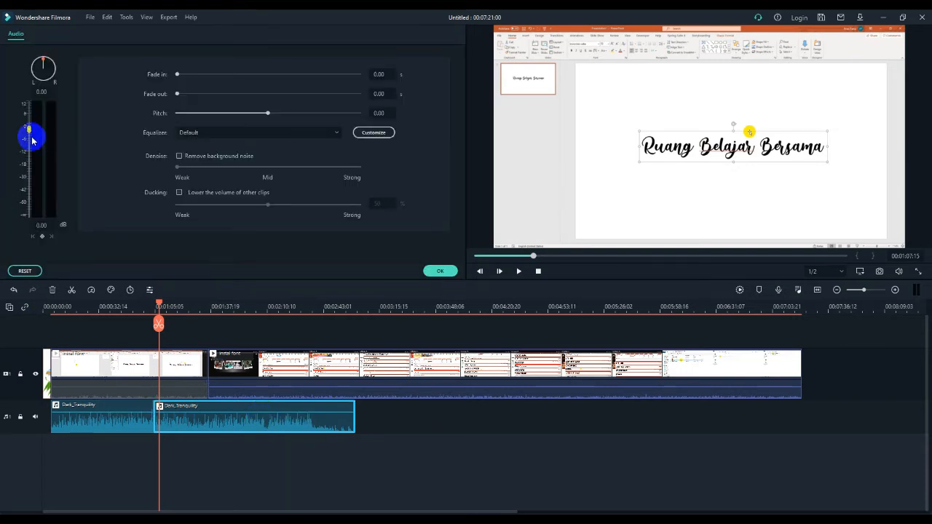
mouse_move(31, 135)
left_mouse_down()
mouse_move(30, 146)
mouse_move(29, 138)
left_mouse_up()
left_click(437, 271)
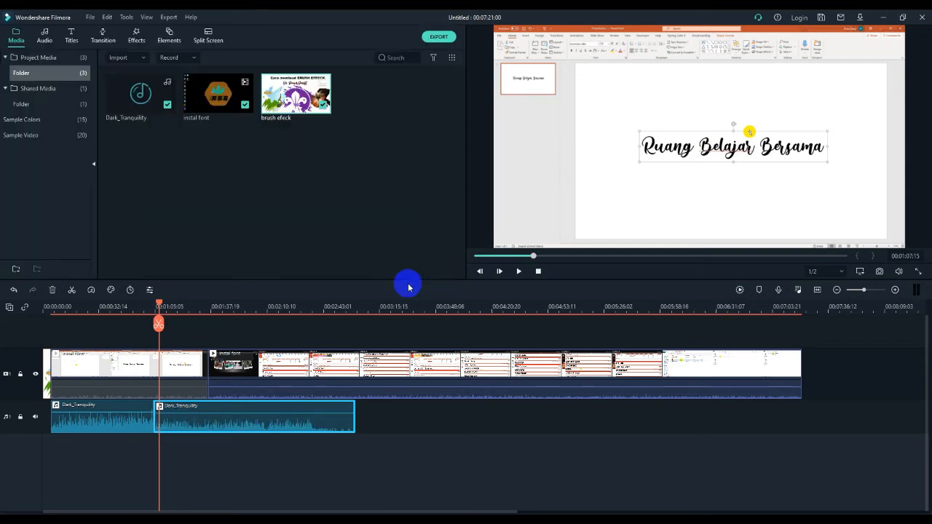
Reduce the second music segment's volume to about -21.36 dB, previewing playback, and lower the first segment's volume as well
left_click(300, 457)
left_click(219, 422)
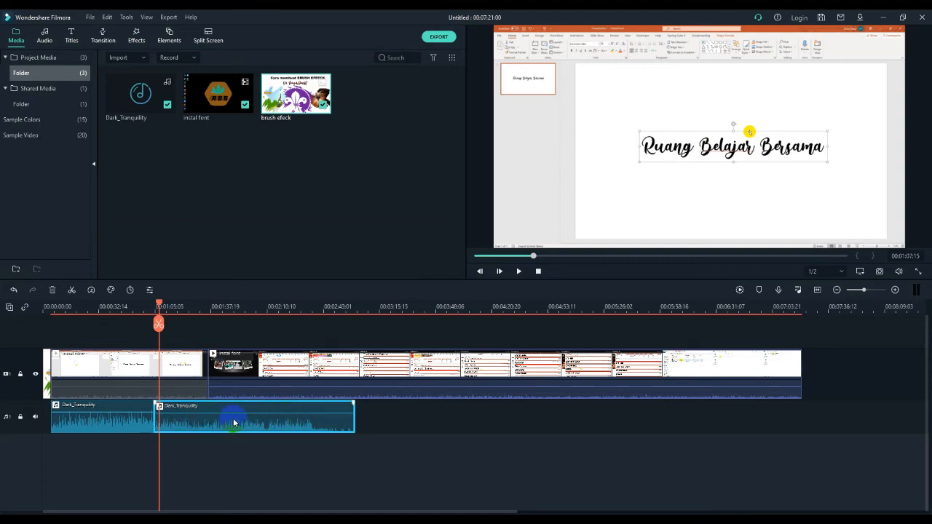
double_click(233, 422)
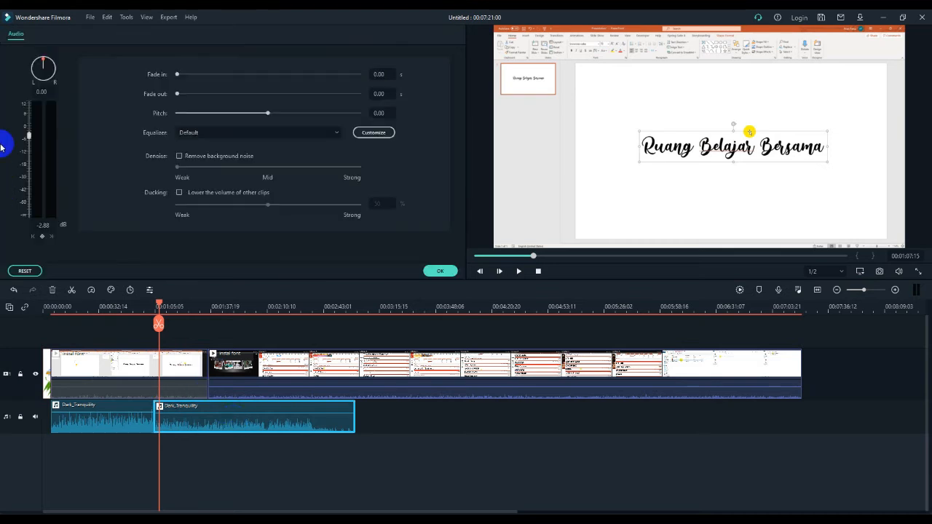
left_click_drag(28, 135, 30, 144)
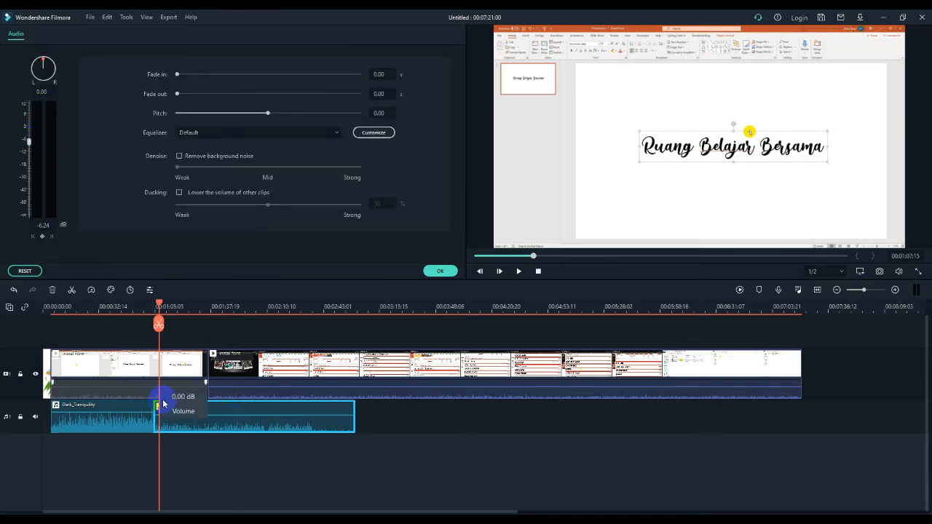
key("space")
key("space")
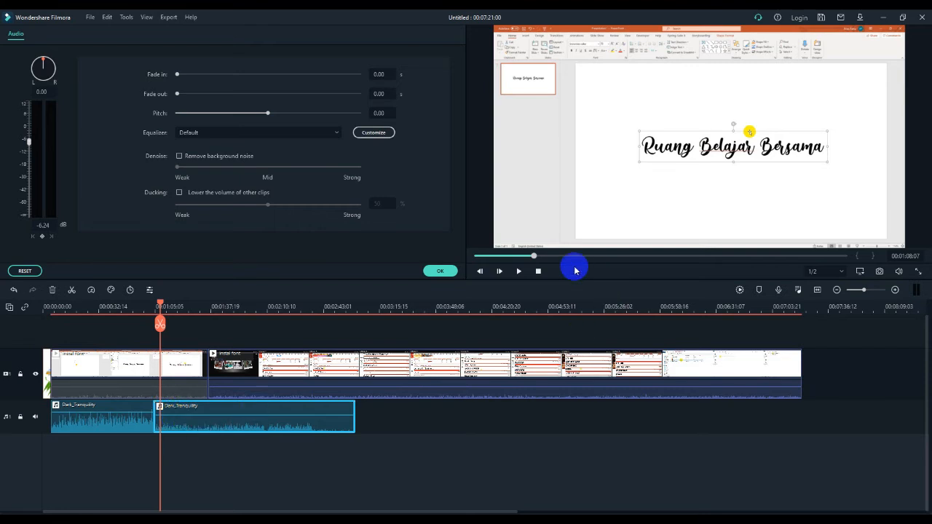
left_click(518, 272)
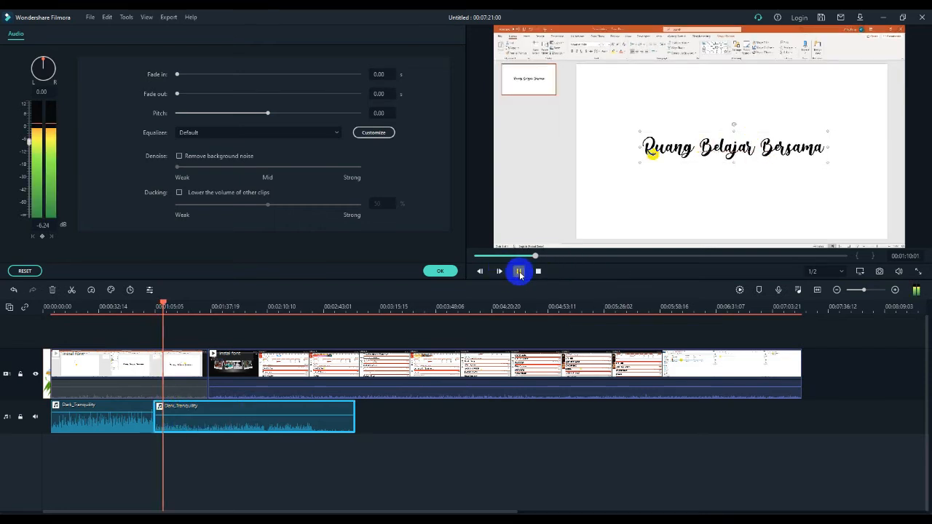
left_click(519, 273)
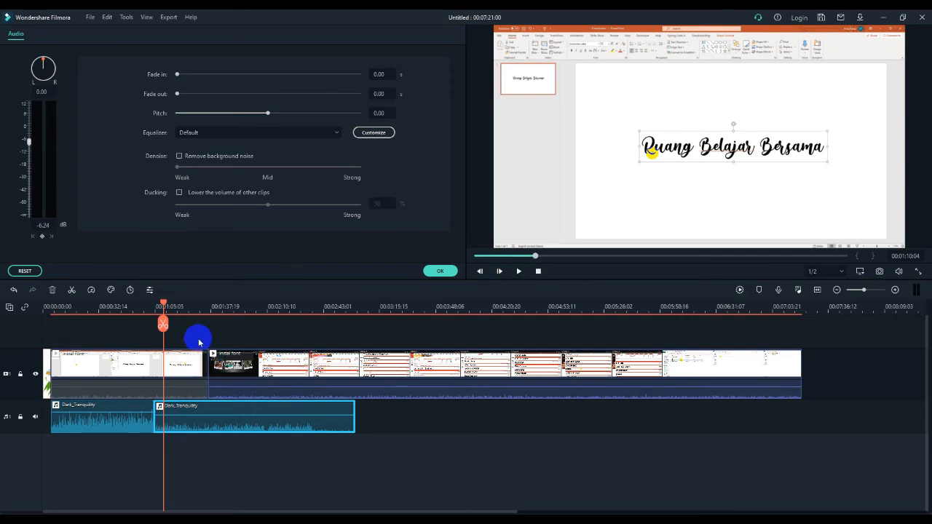
key("space")
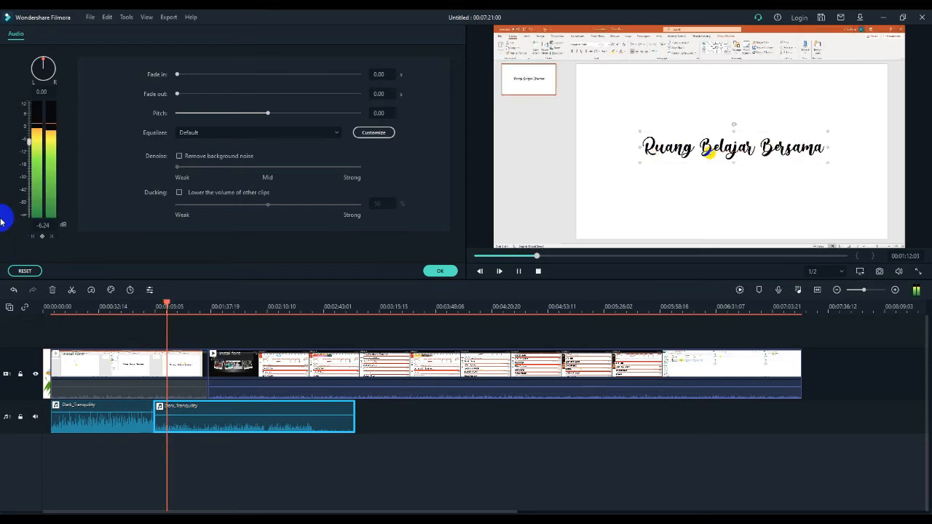
left_click_drag(29, 147, 31, 167)
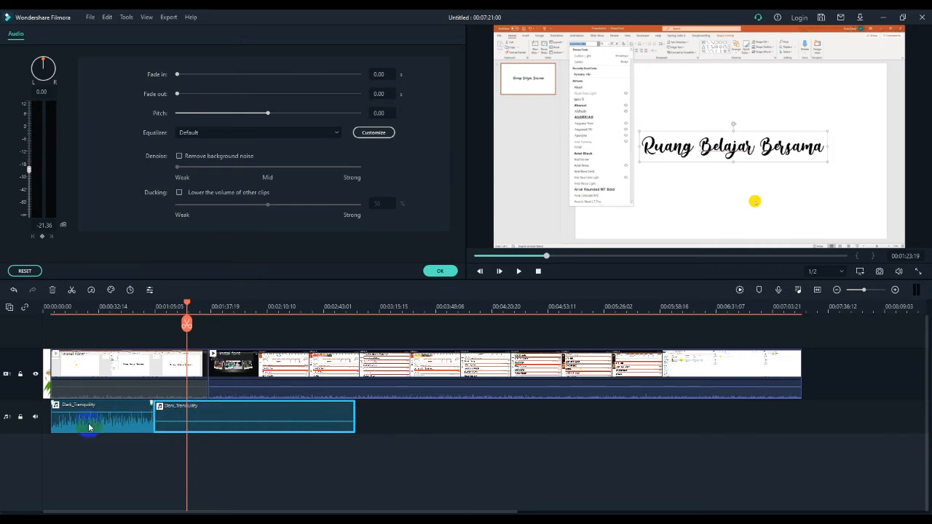
left_click_drag(100, 415, 98, 423)
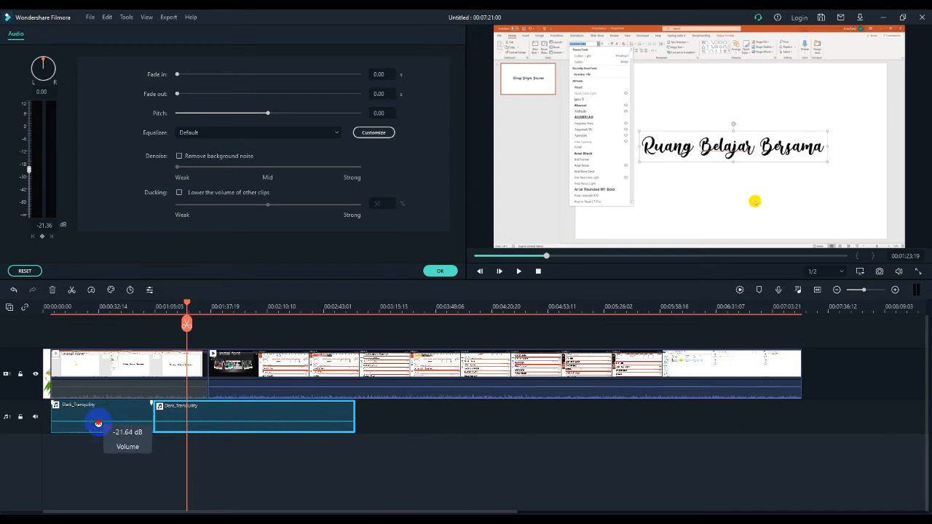
Copy the second music segment and paste it right after the end of the music track at about 00:03:01
right_click(280, 414)
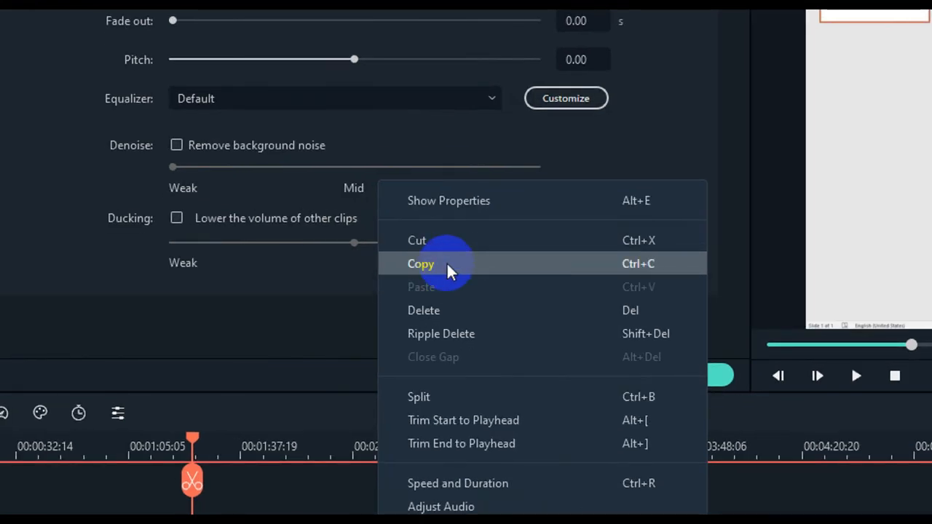
left_click(446, 264)
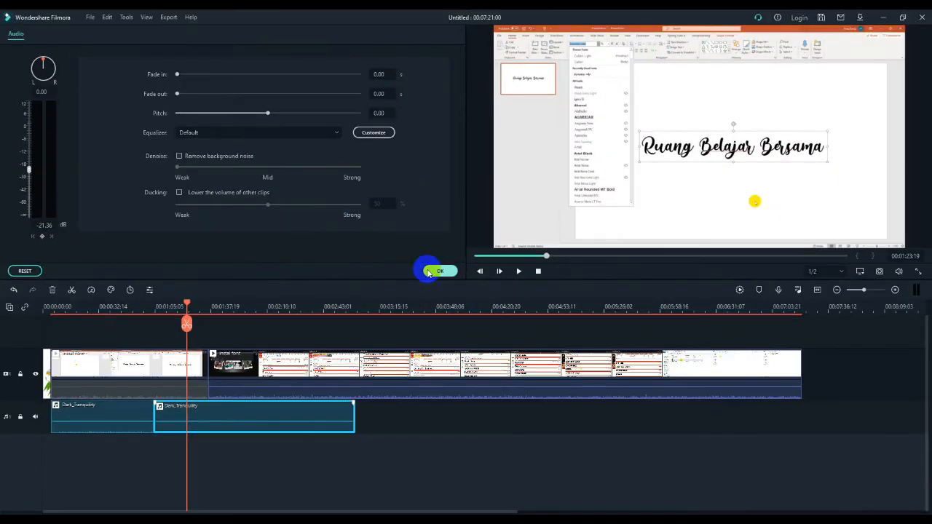
left_click(357, 307)
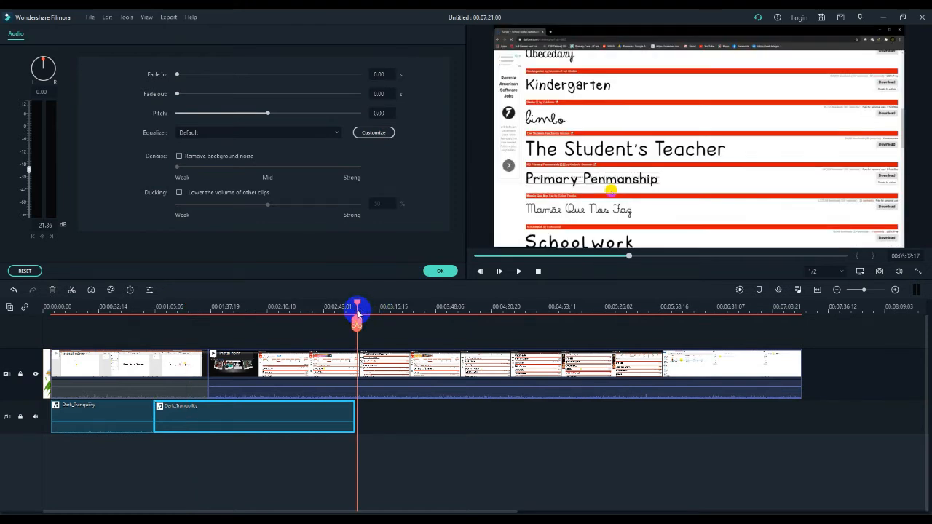
left_click_drag(356, 303, 355, 303)
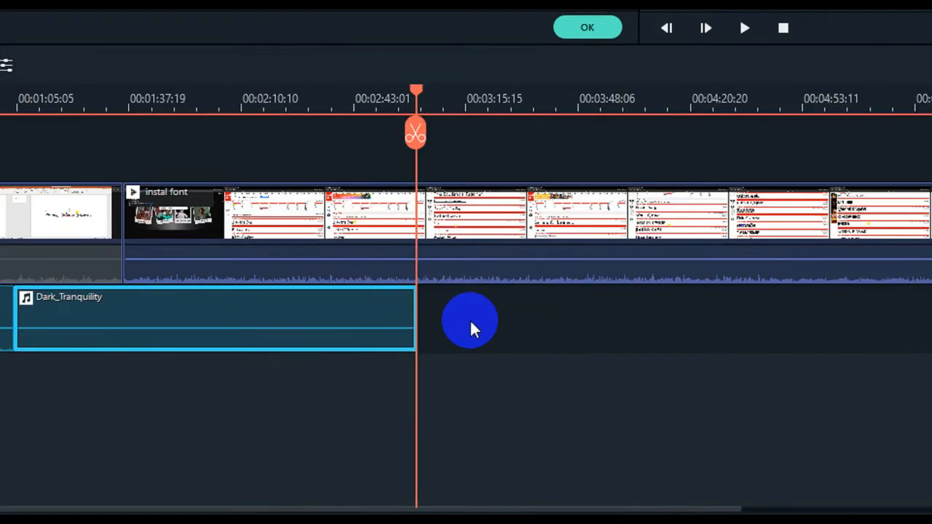
left_click(471, 322)
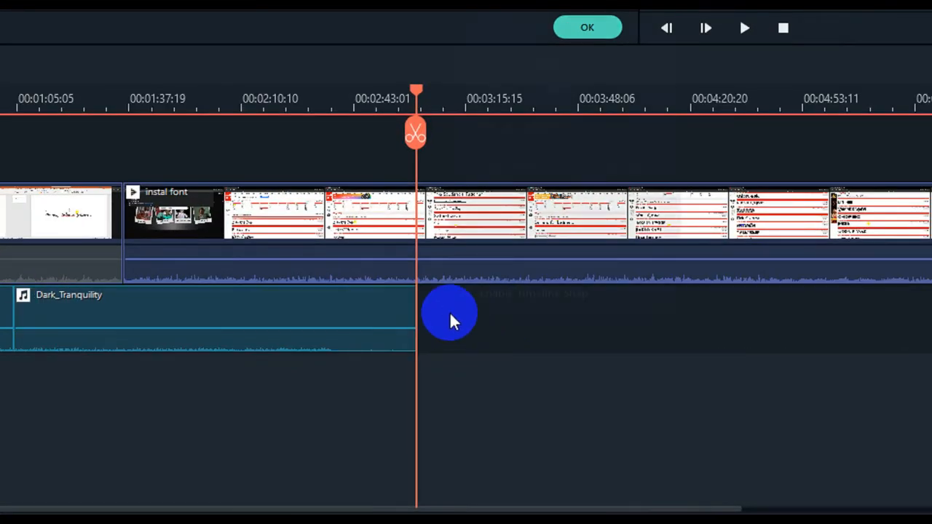
right_click(449, 311)
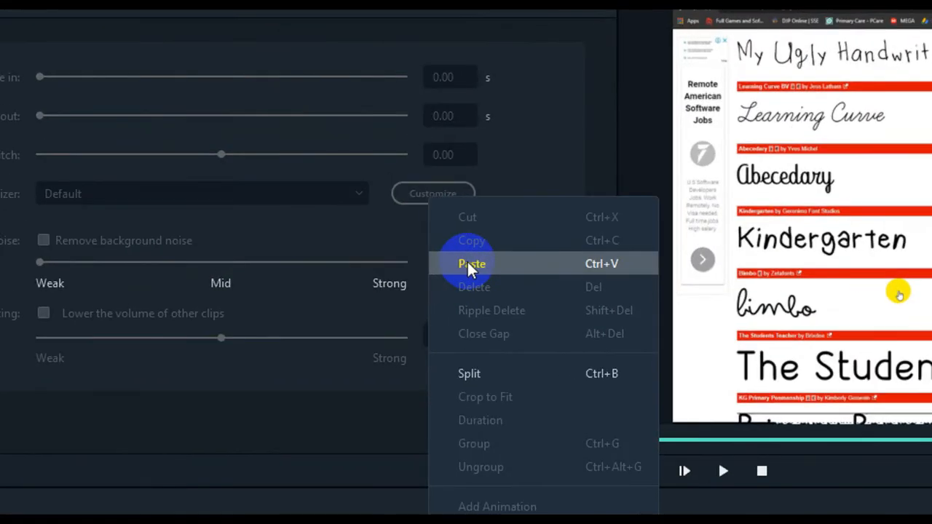
left_click(470, 266)
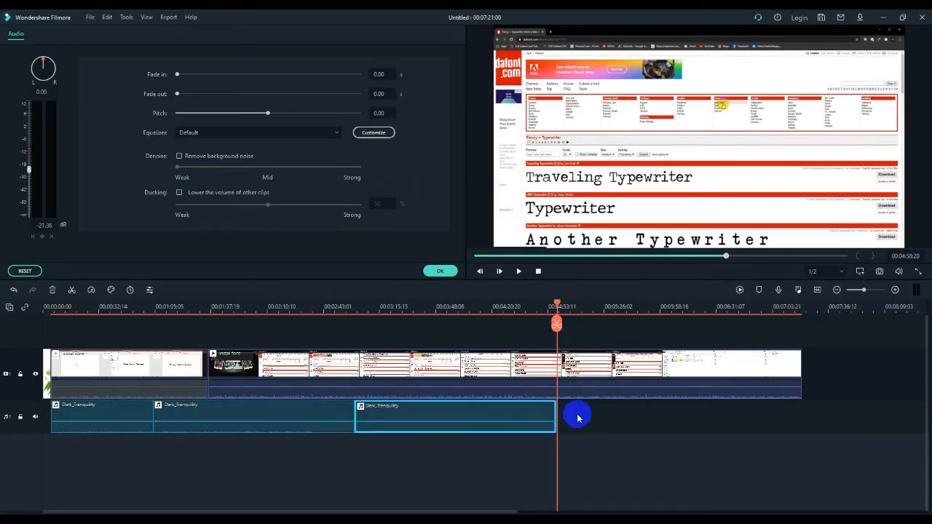
Paste another copy of the music segment at the end of the music track
right_click(576, 416)
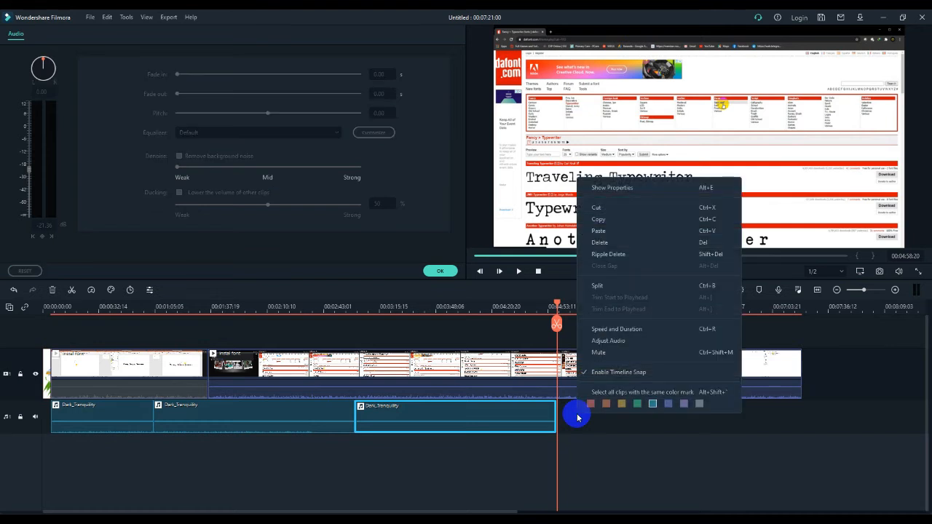
left_click(610, 228)
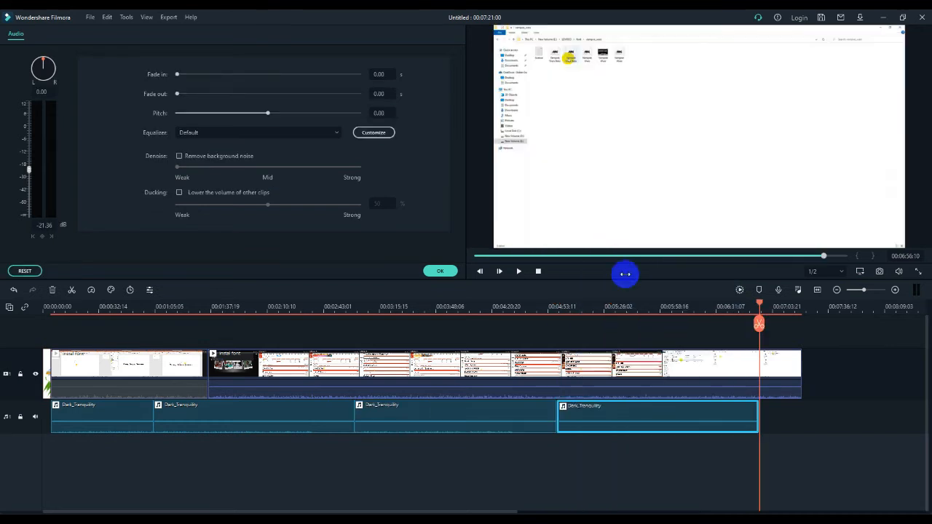
left_click(771, 420)
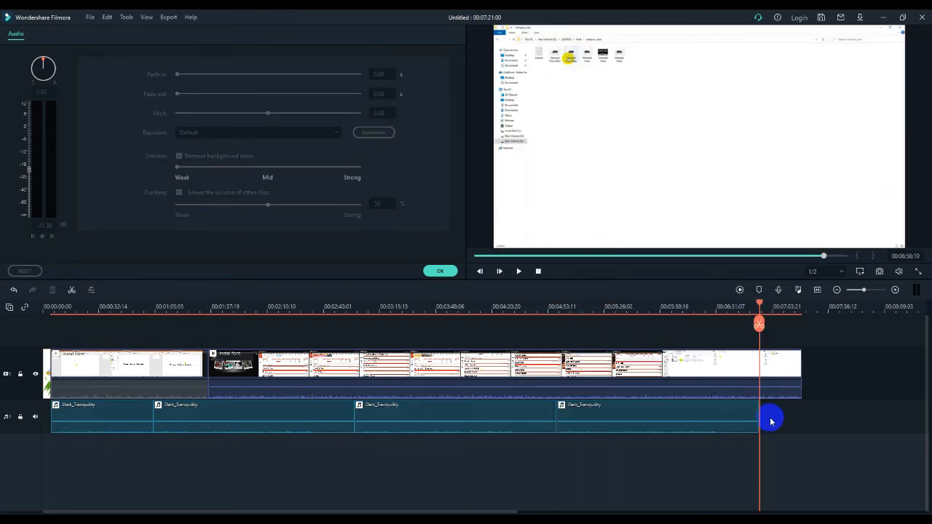
Paste one more copy of the music segment after the last segment on the music track
right_click(771, 421)
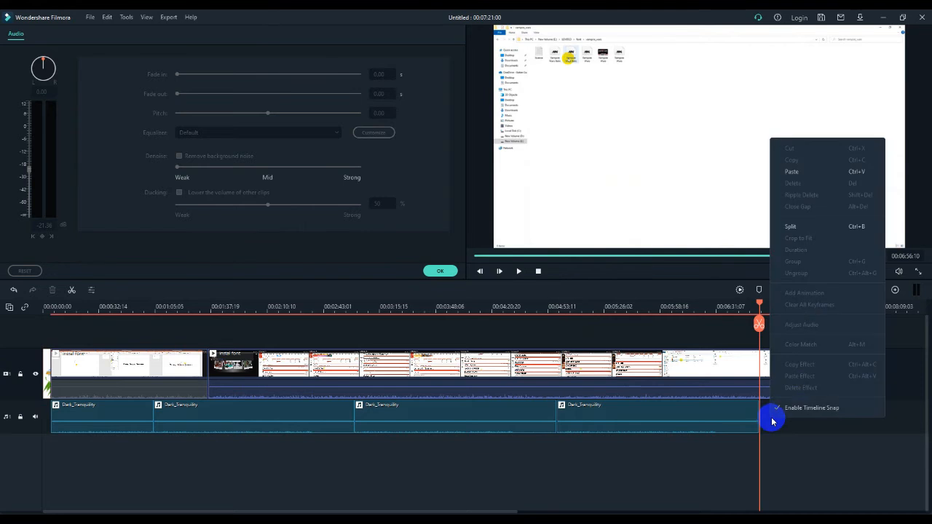
left_click(778, 177)
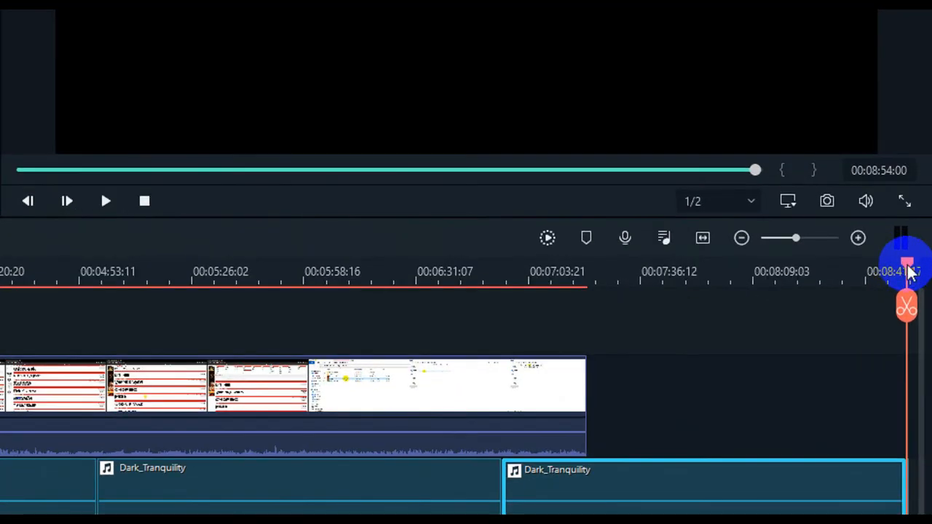
Split the music track at the video's end, about 00:07:21, and delete the music beyond it
left_click_drag(910, 271, 590, 310)
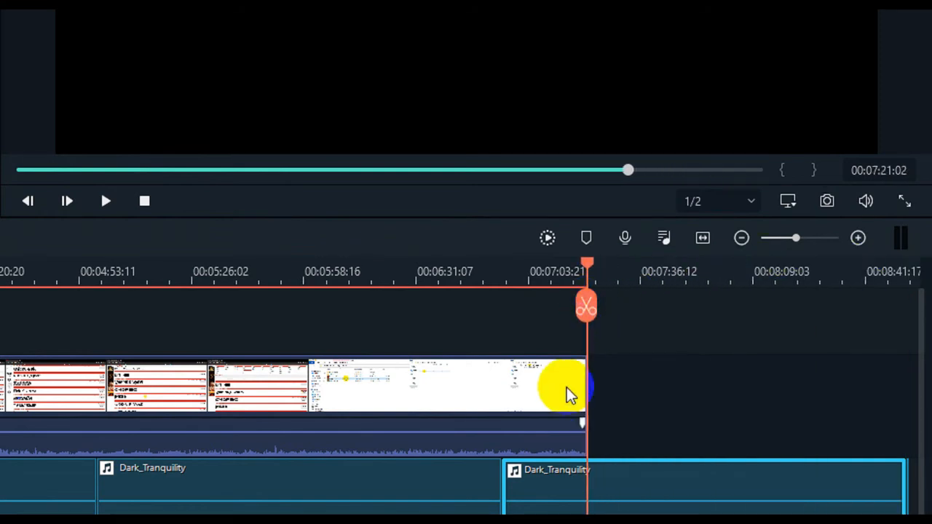
left_click_drag(588, 266, 590, 266)
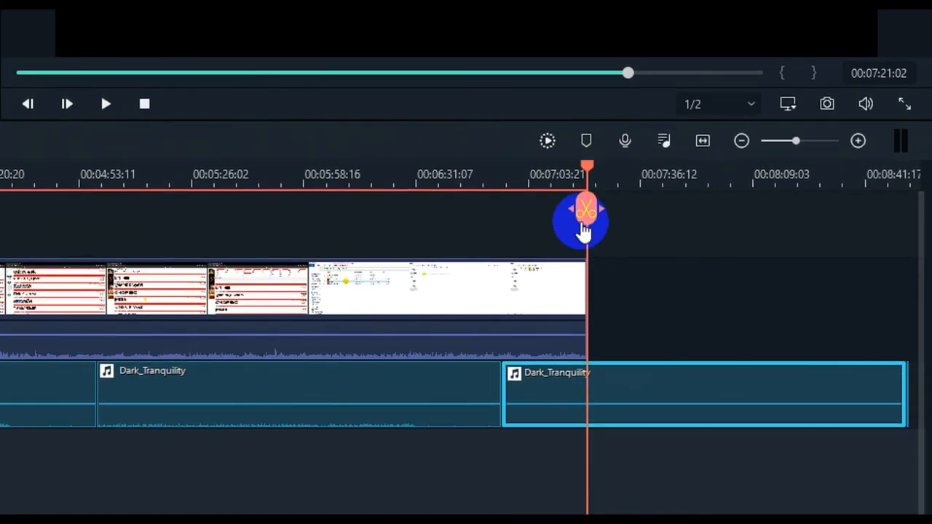
left_click(586, 217)
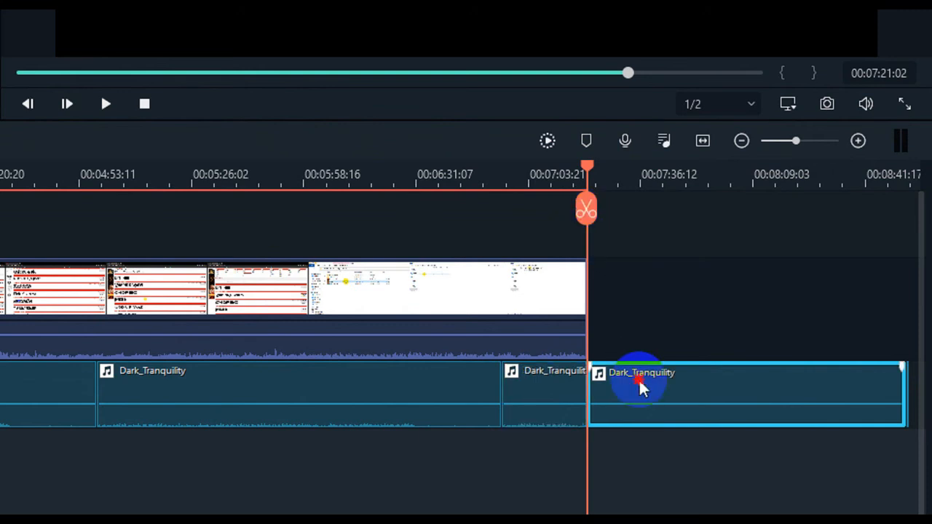
key("Delete")
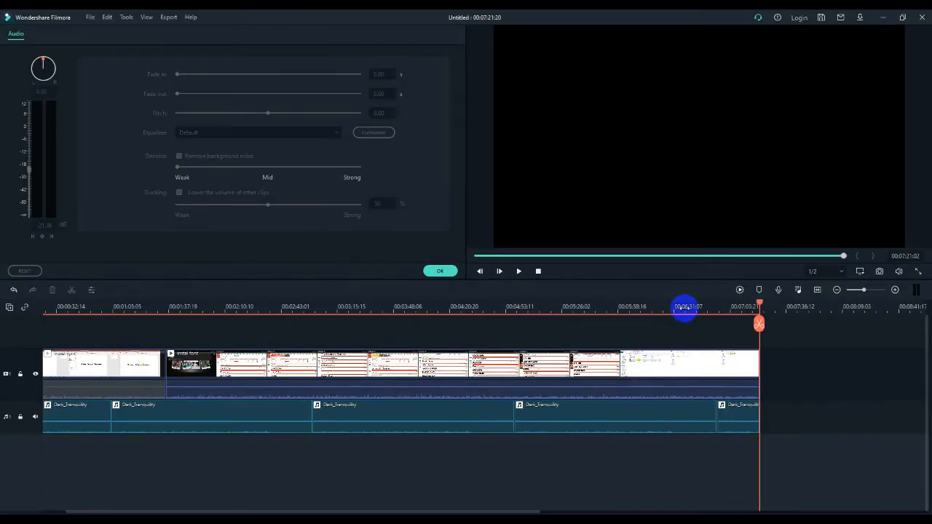
left_click(449, 174)
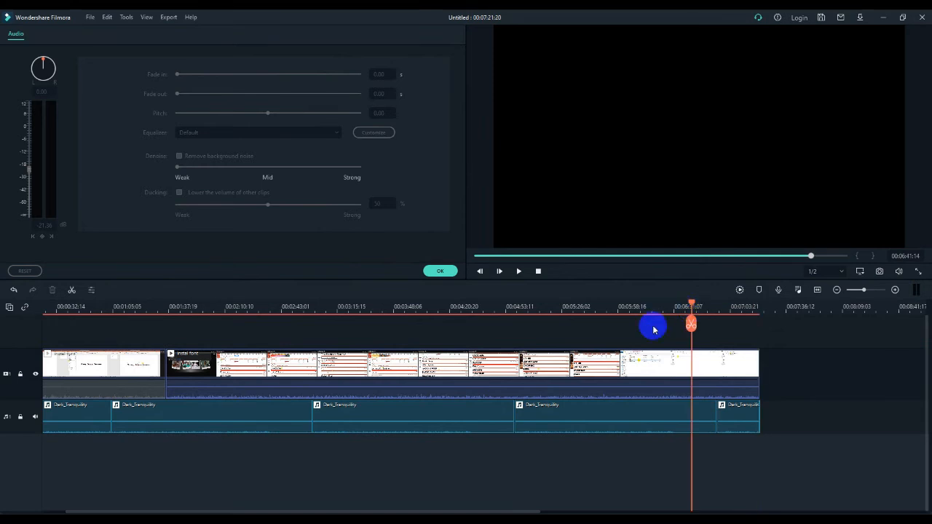
left_click(730, 400)
left_click(739, 407)
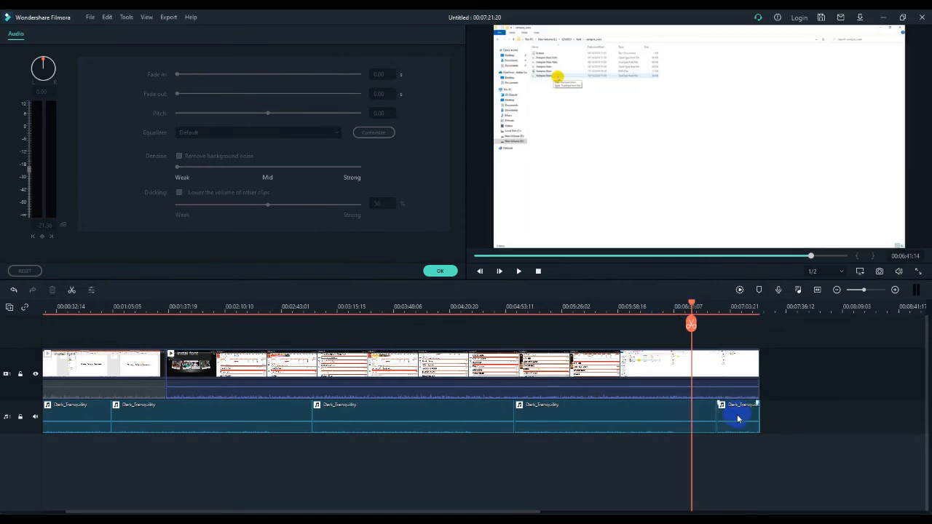
left_click(442, 273)
left_click(477, 374)
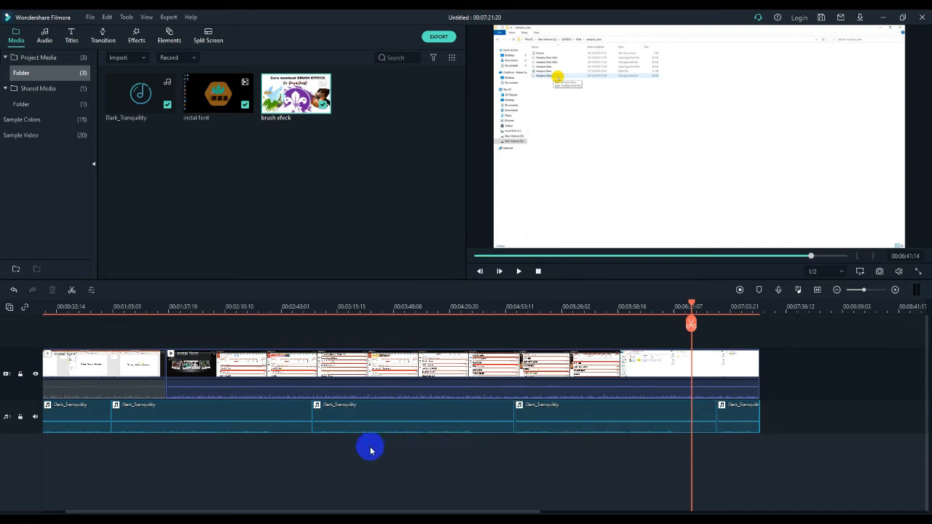
Scrub and play the timeline to review the start of the second video clip
left_click_drag(693, 306, 541, 318)
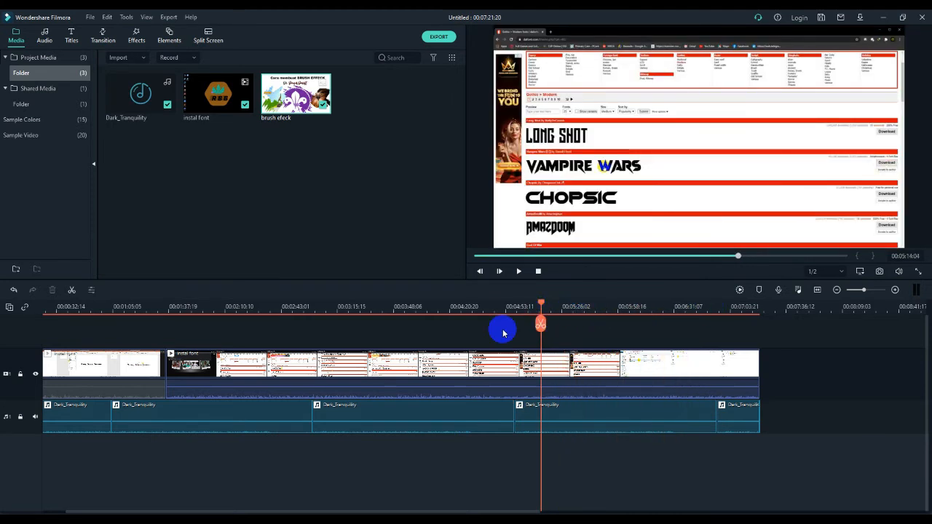
left_click(189, 380)
left_click(193, 378)
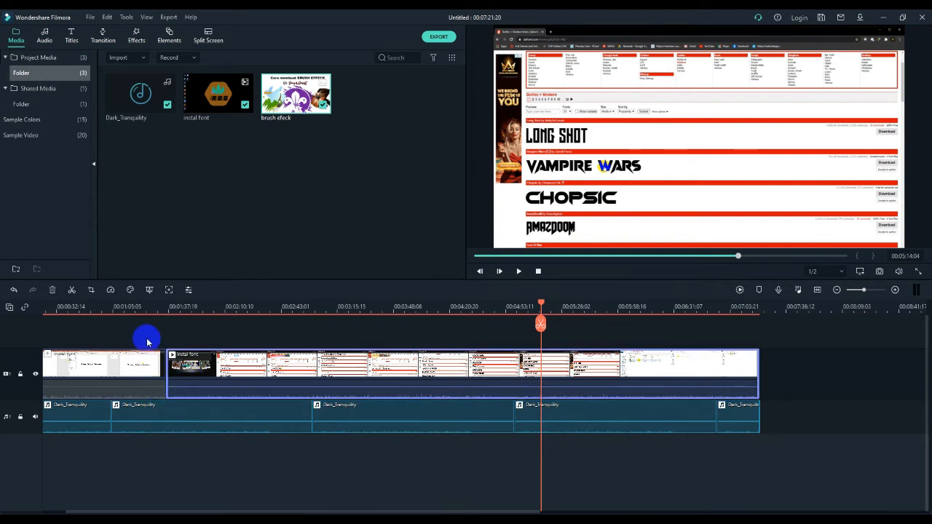
left_click(163, 308)
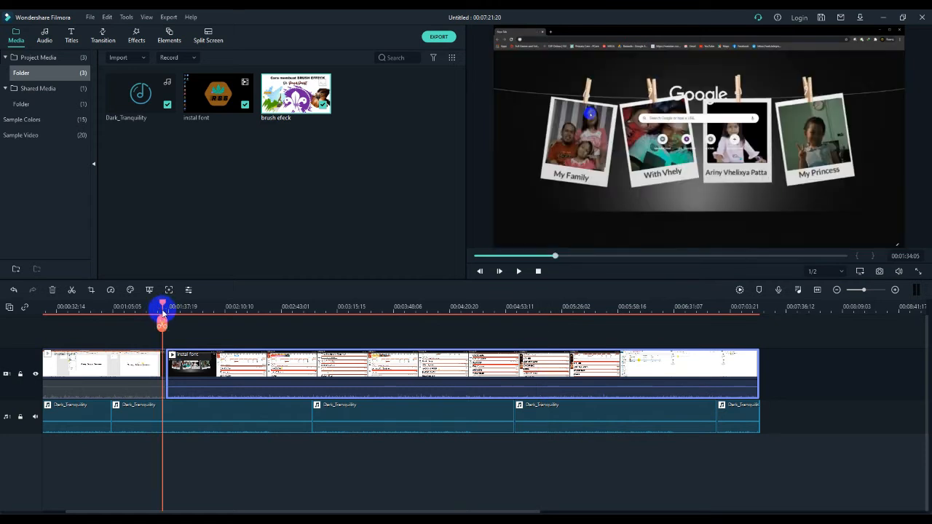
left_click_drag(162, 303, 166, 303)
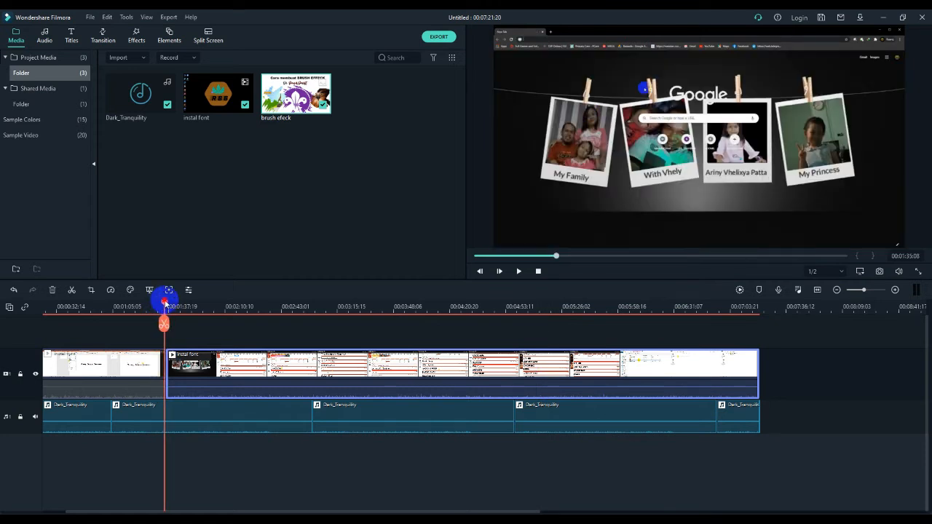
key("space")
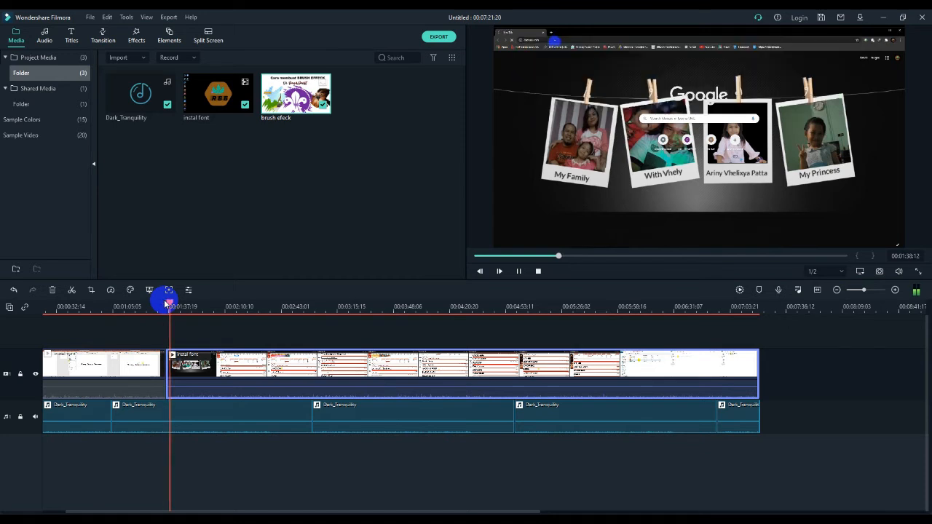
key("space")
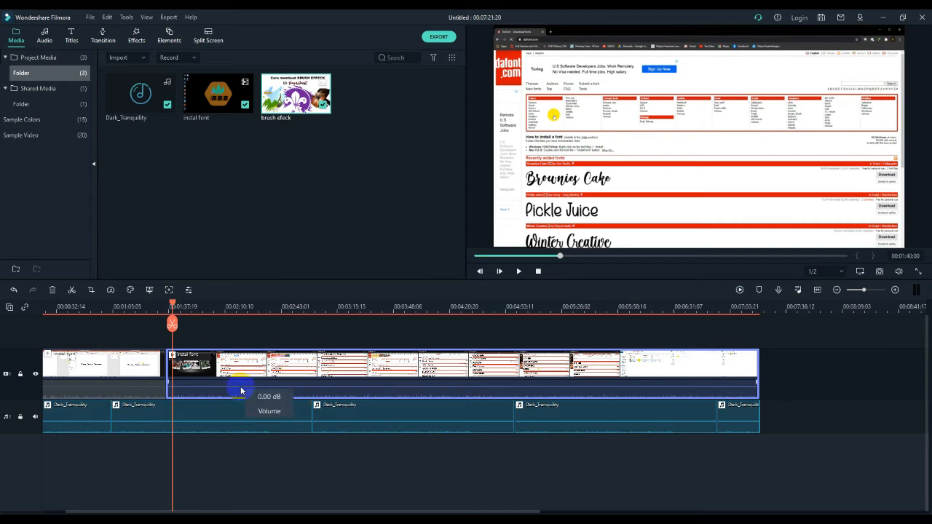
left_click_drag(172, 302, 223, 314)
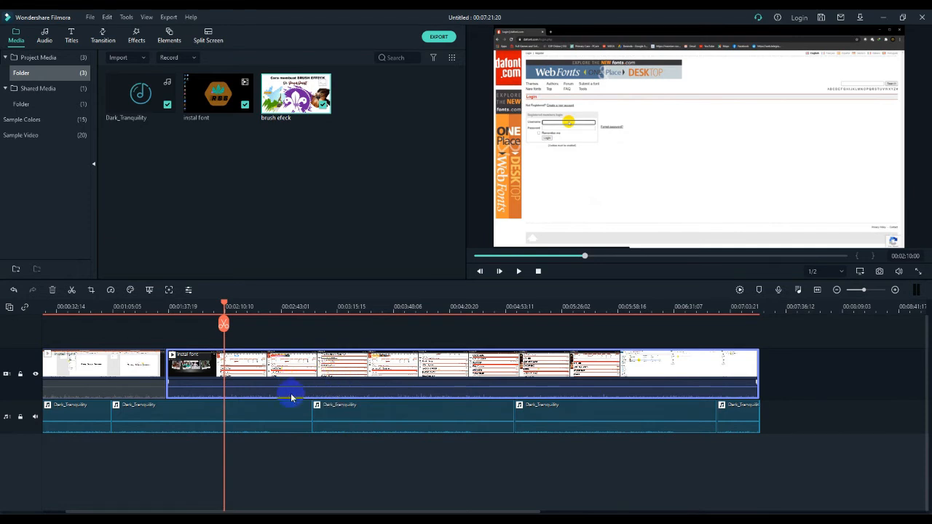
Set the second video clip's audio fade-in to 22.00 s and fade-out to 34.00 s
double_click(292, 395)
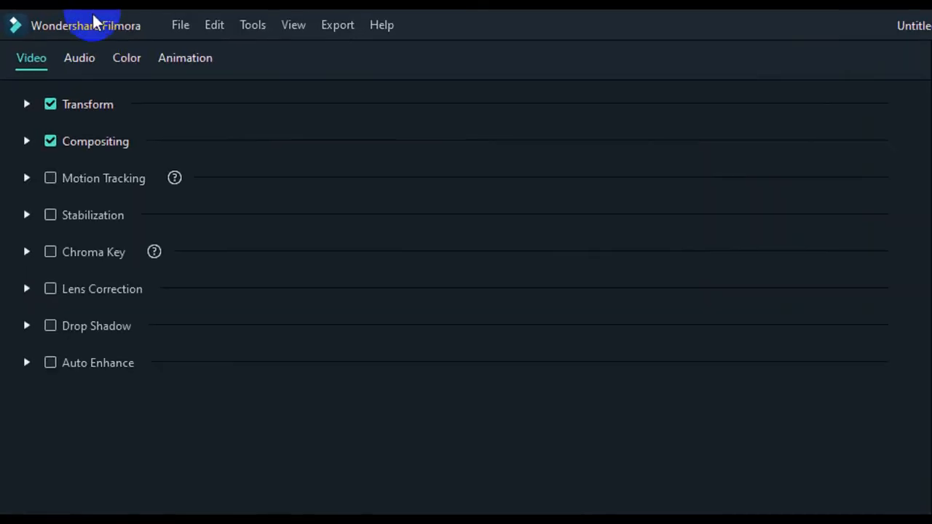
left_click(78, 59)
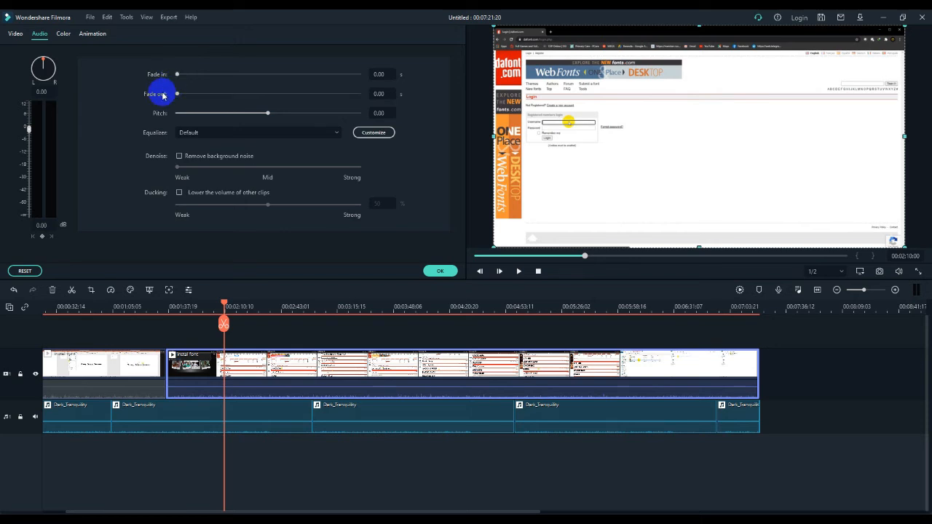
left_click_drag(182, 75, 189, 77)
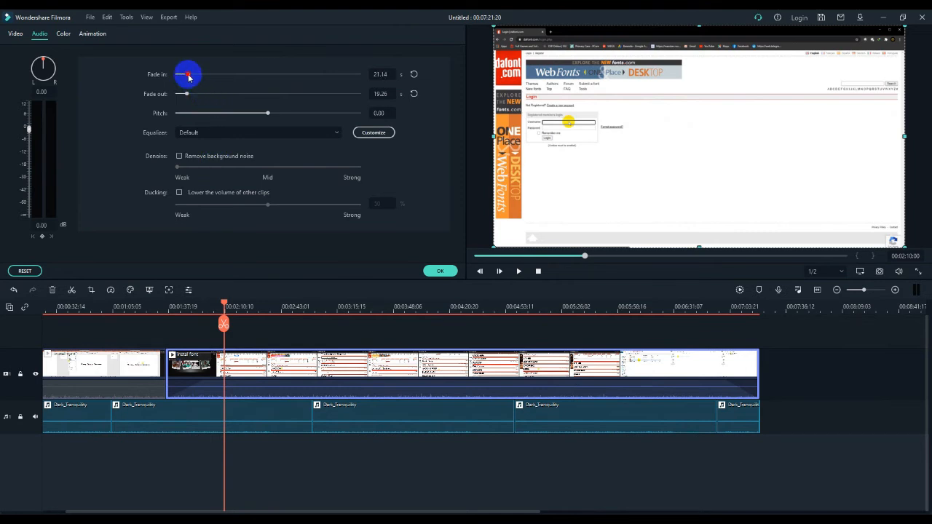
mouse_move(188, 75)
left_mouse_down()
mouse_move(216, 86)
mouse_move(183, 86)
mouse_move(190, 90)
left_mouse_up()
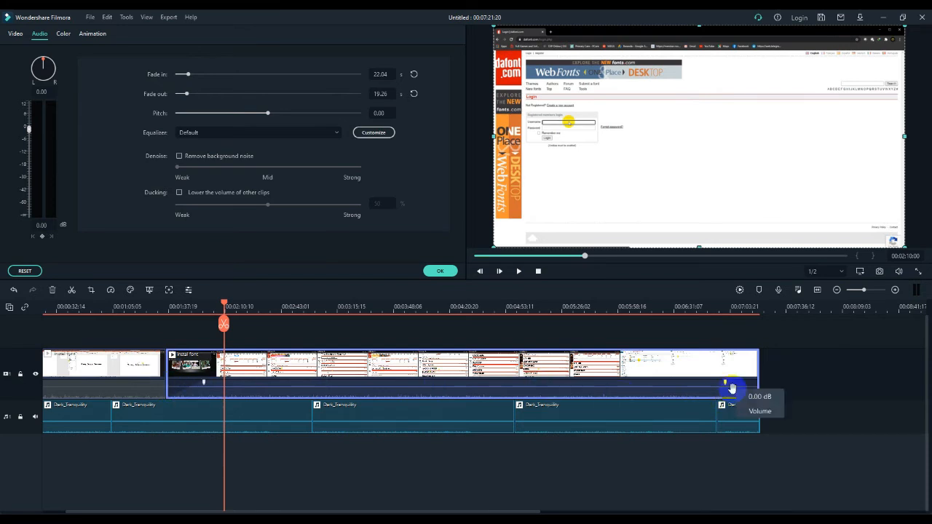
left_click_drag(187, 93, 194, 94)
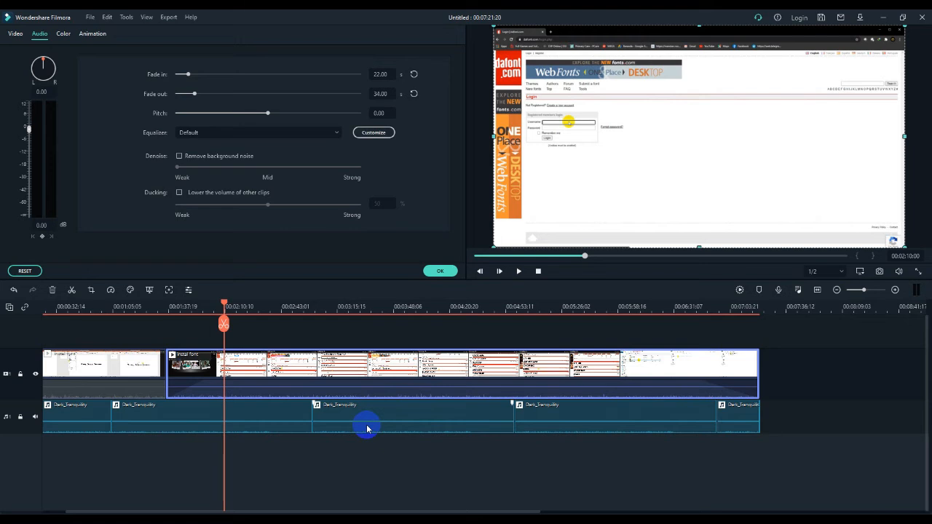
left_click(440, 270)
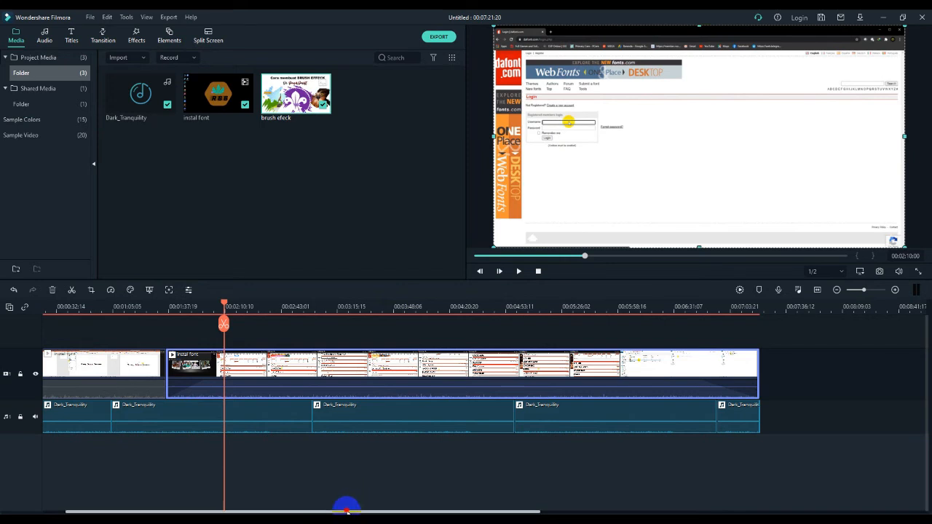
left_click_drag(347, 509, 296, 505)
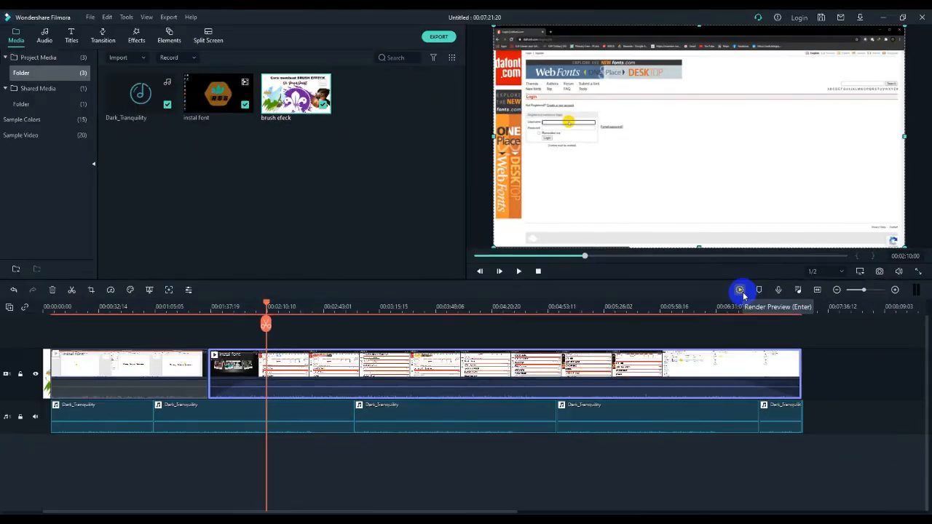
left_click(742, 292)
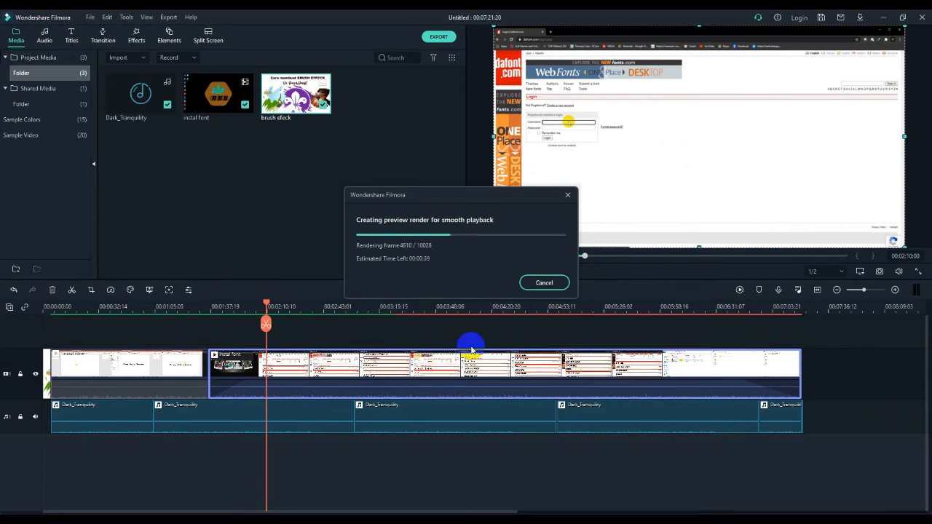
left_click(549, 283)
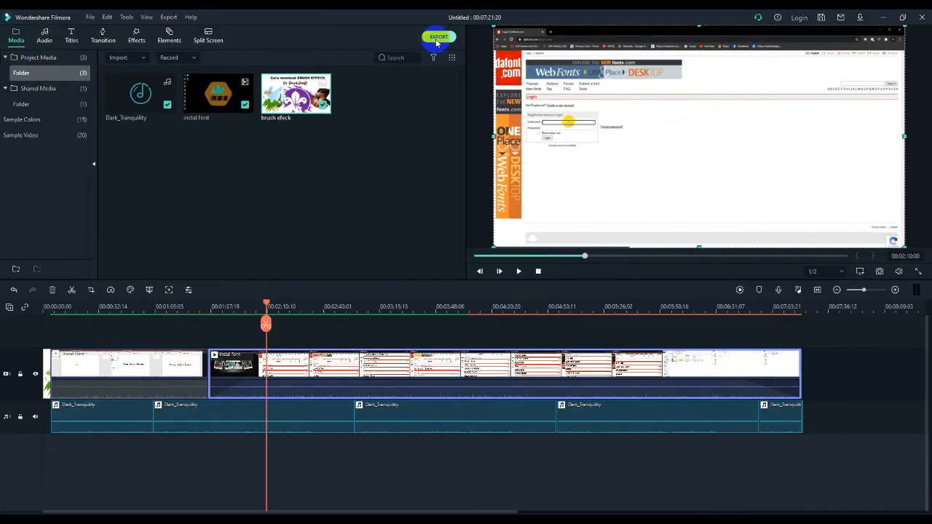
Open the export dialog and browse its Local, Device, YouTube, Vimeo and DVD destinations
left_click(437, 37)
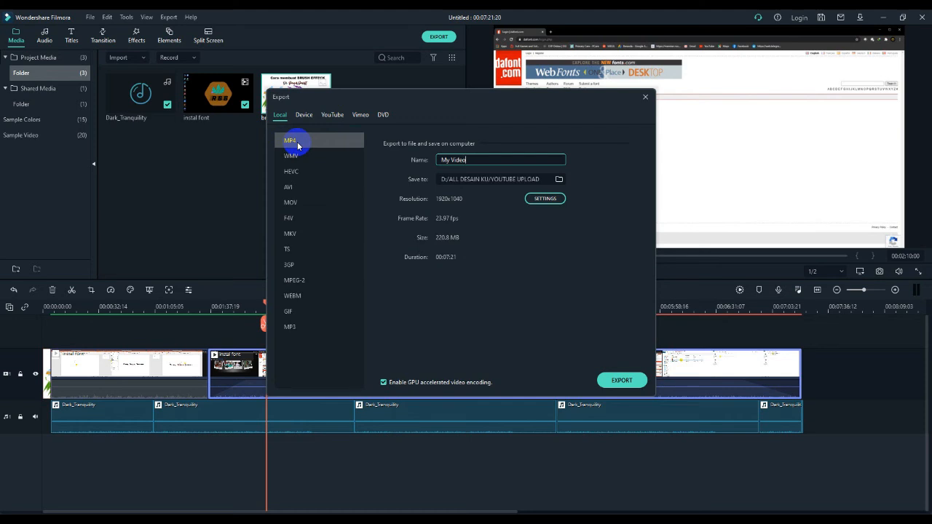
left_click(304, 116)
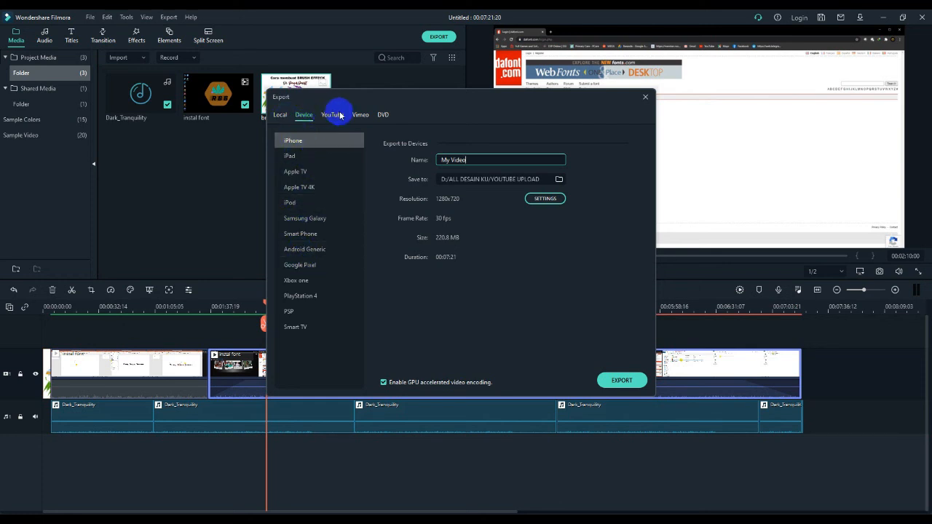
left_click(338, 115)
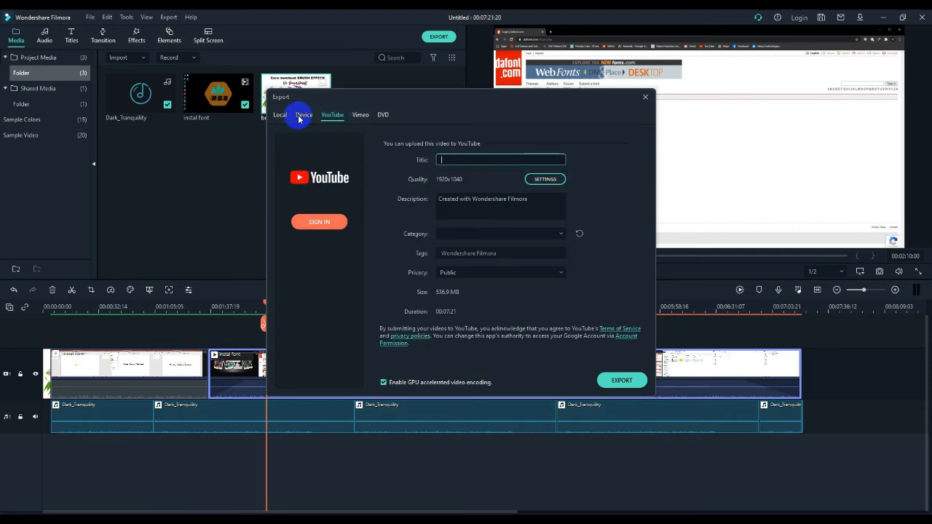
left_click(359, 115)
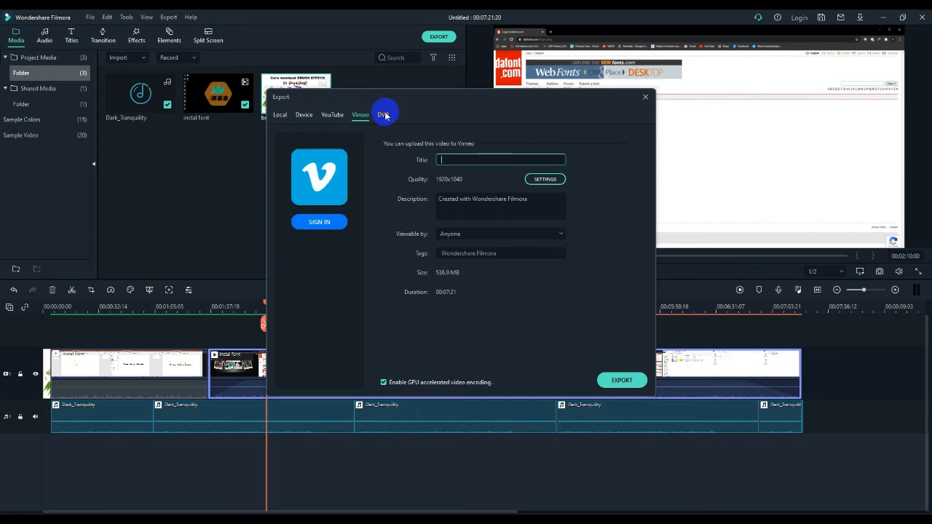
left_click(386, 115)
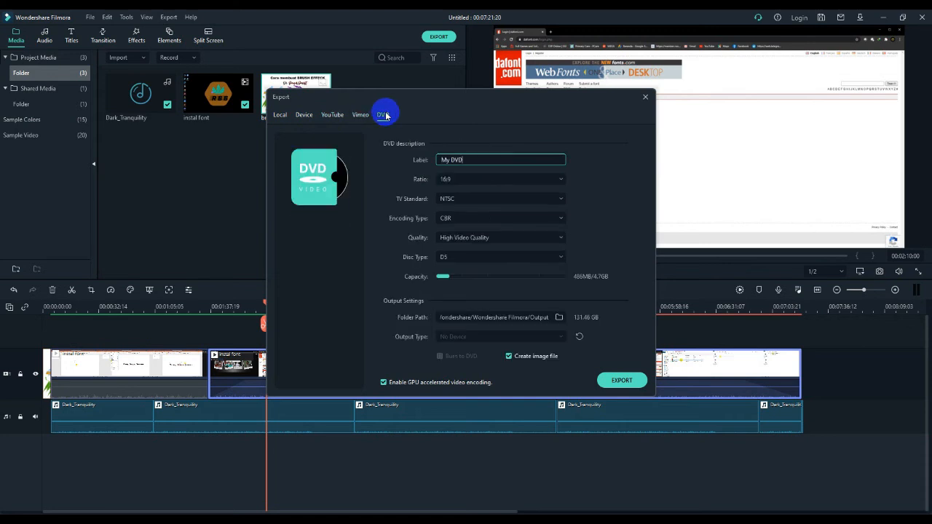
left_click(282, 118)
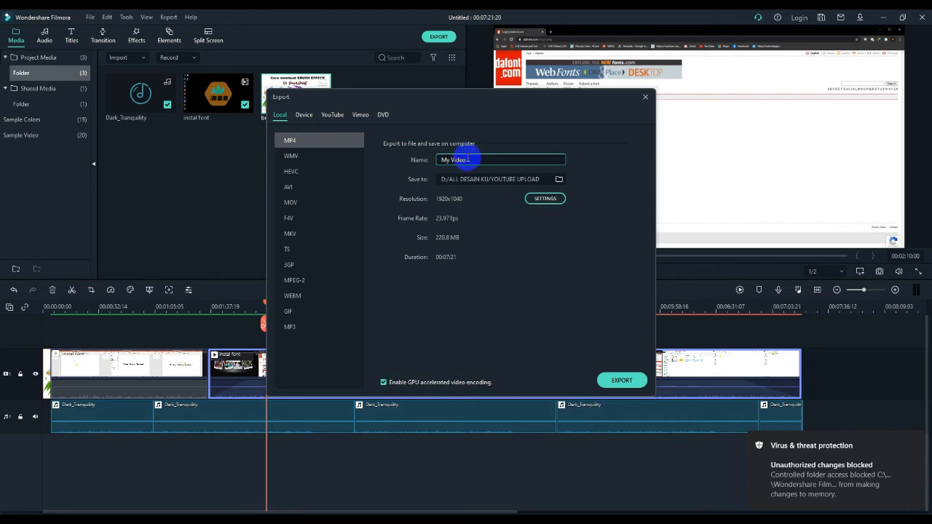
Rename the export file as Contoh Hasil
left_click_drag(468, 160, 409, 167)
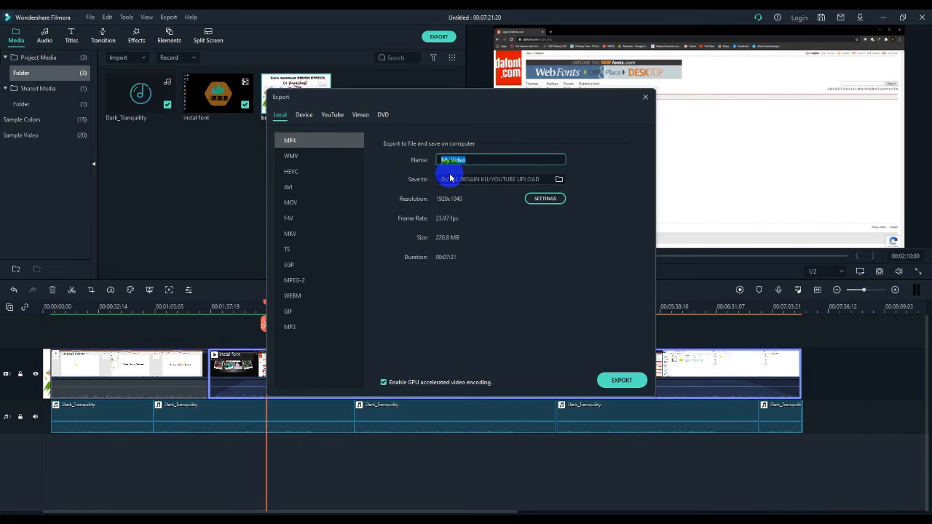
type("Contoh Hasil")
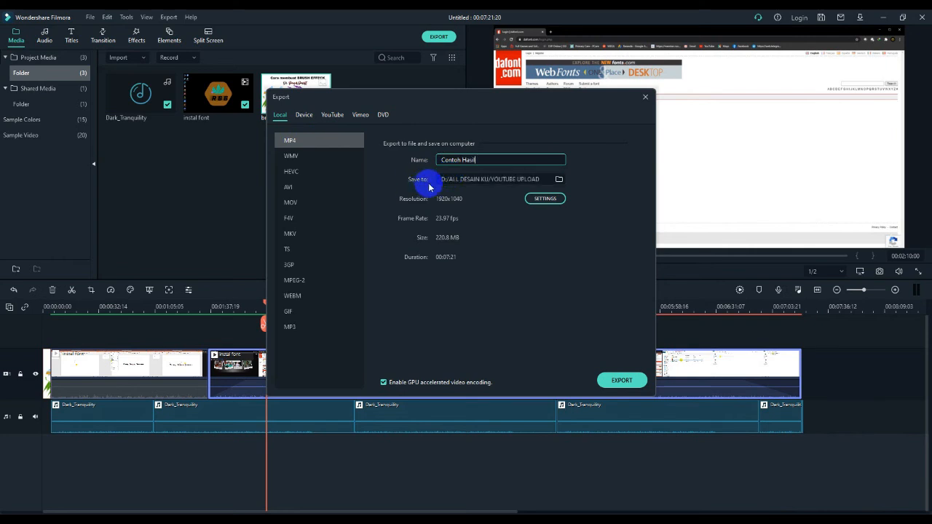
Browse for a save location and choose the Videos folder as the export destination
left_click(558, 180)
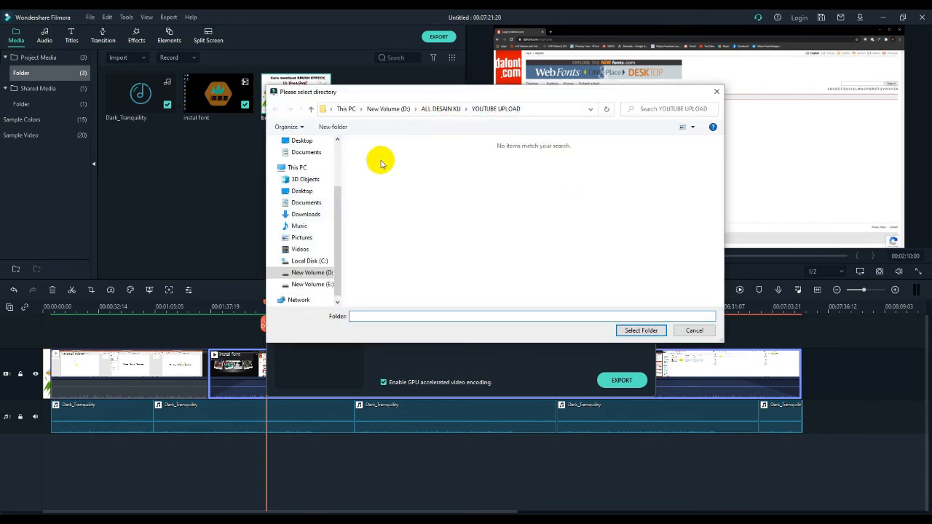
left_click(300, 254)
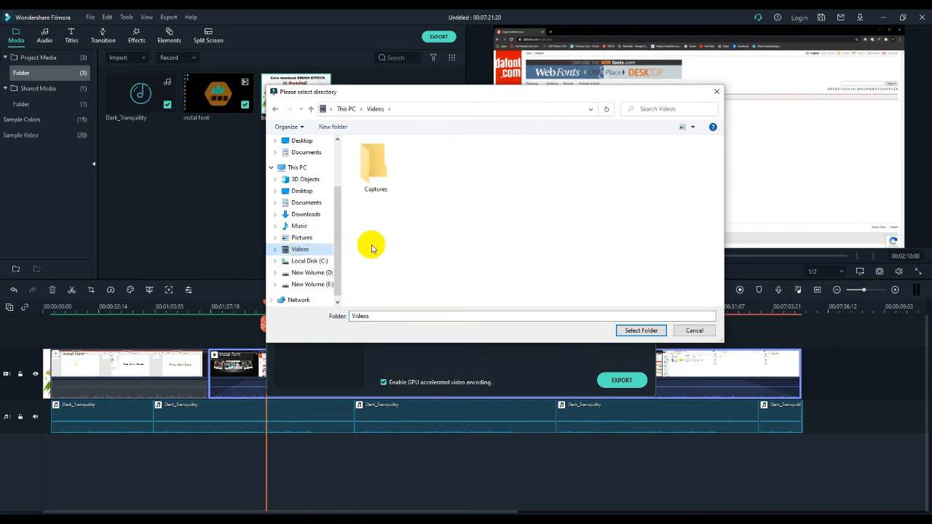
left_click(372, 317)
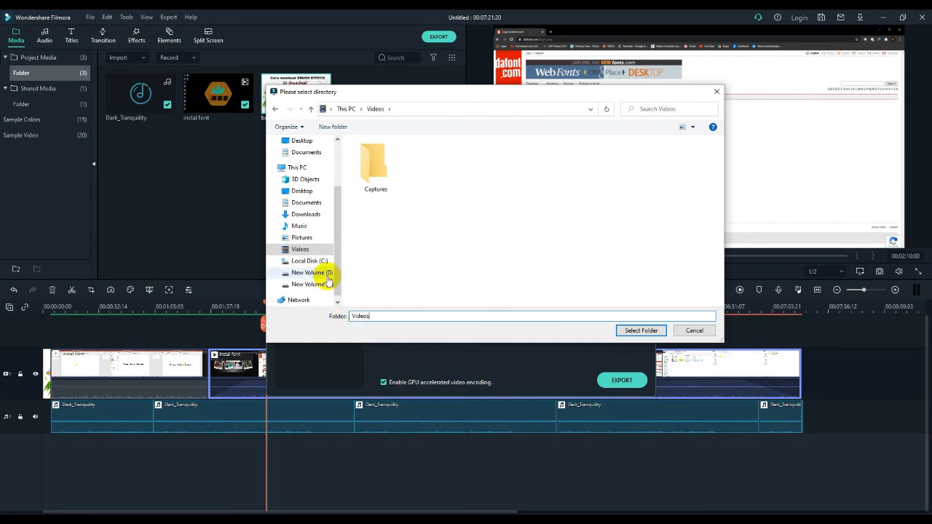
left_click(641, 330)
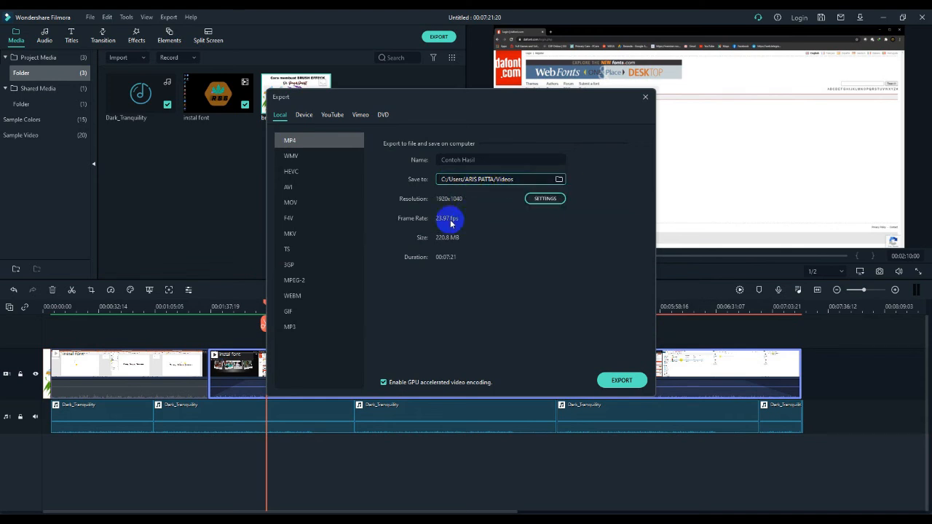
Open the export settings, pick Better quality, and switch the video encoder to MPEG-4
left_click(544, 199)
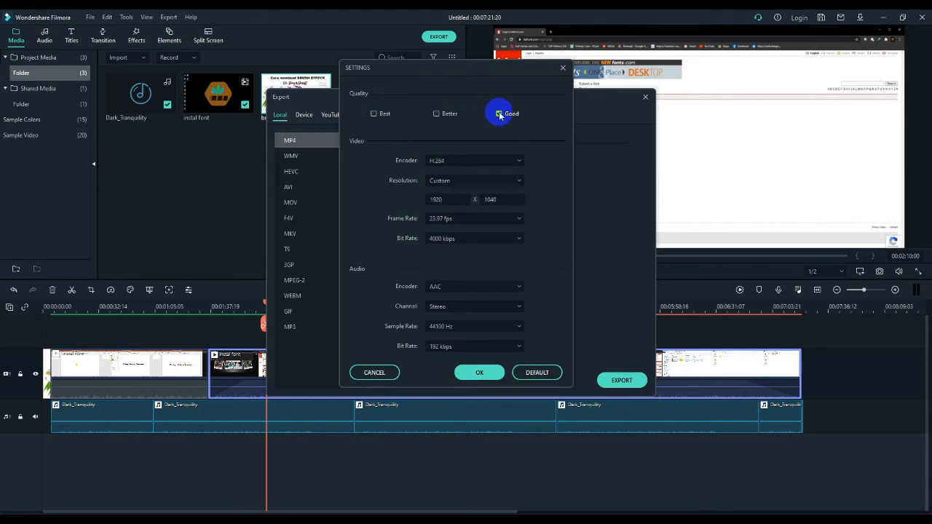
left_click(436, 113)
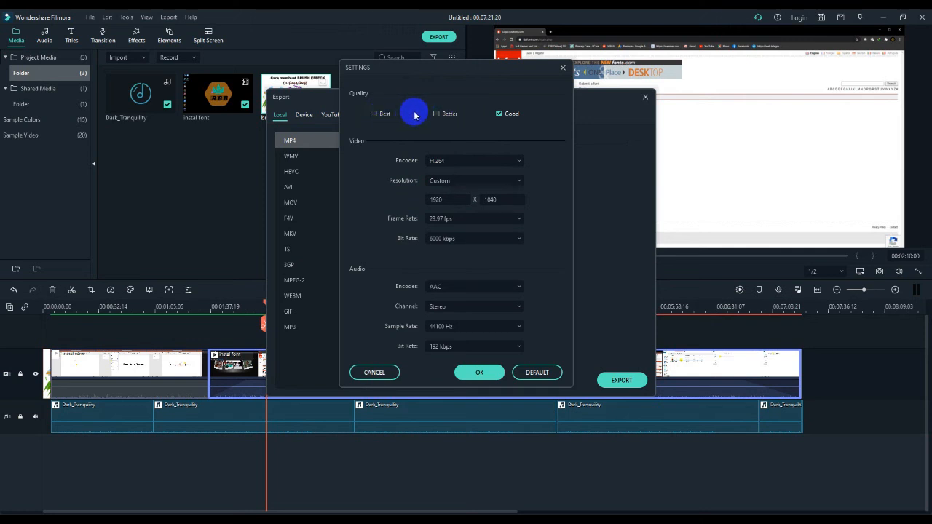
left_click(520, 162)
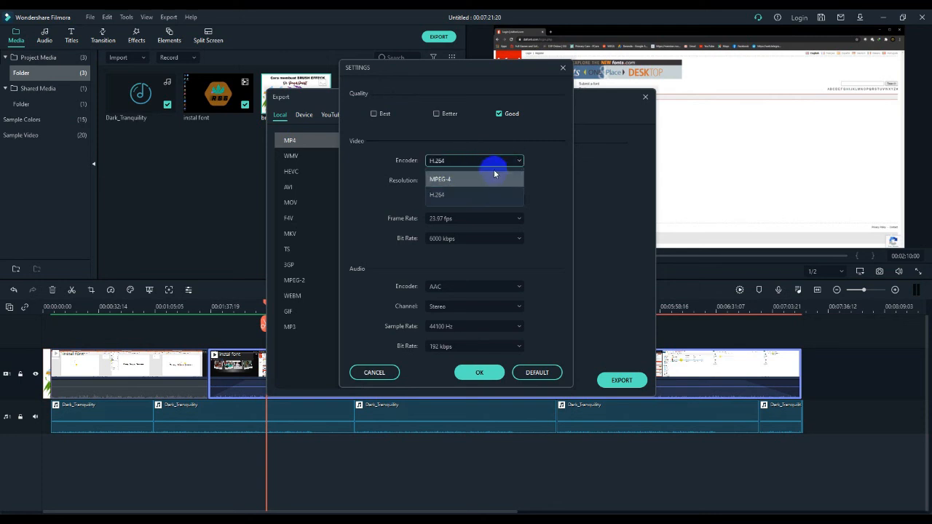
left_click(460, 180)
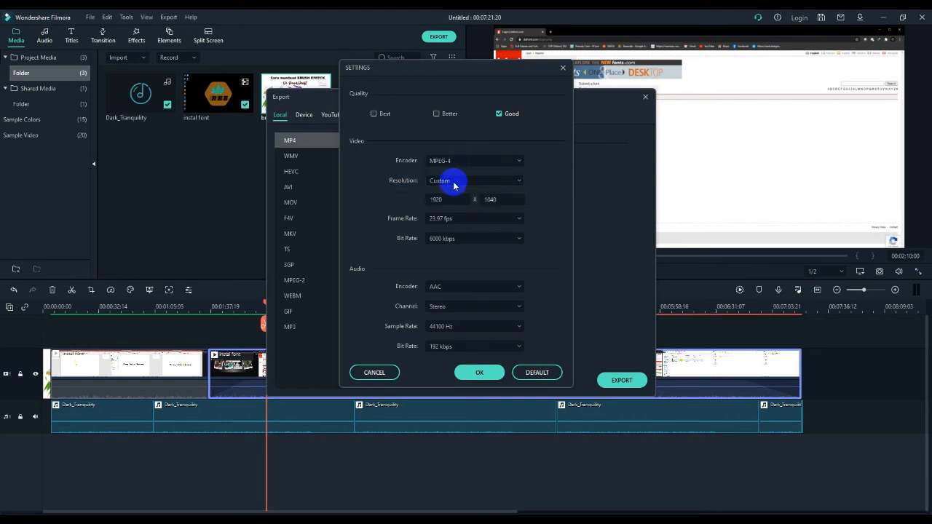
Set the video resolution to 1280x720 and the frame rate to 23.97 fps
left_click(508, 182)
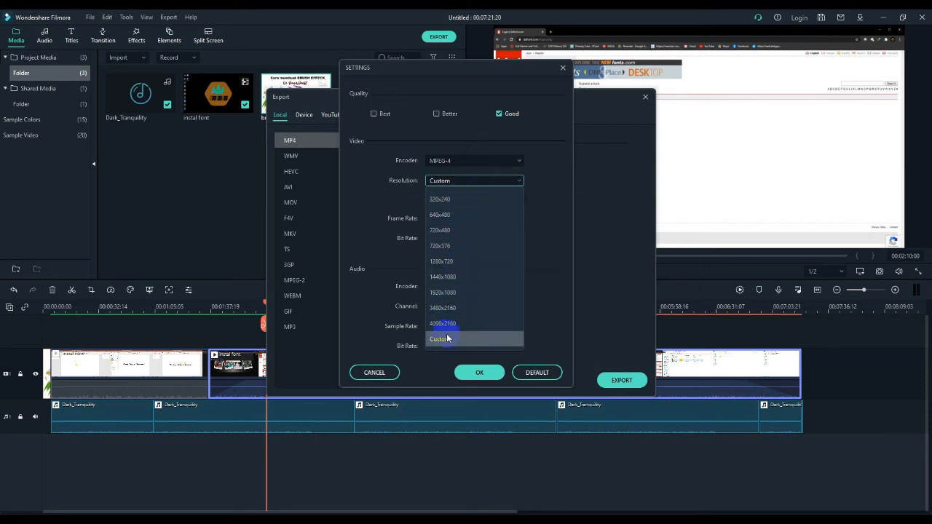
left_click(449, 267)
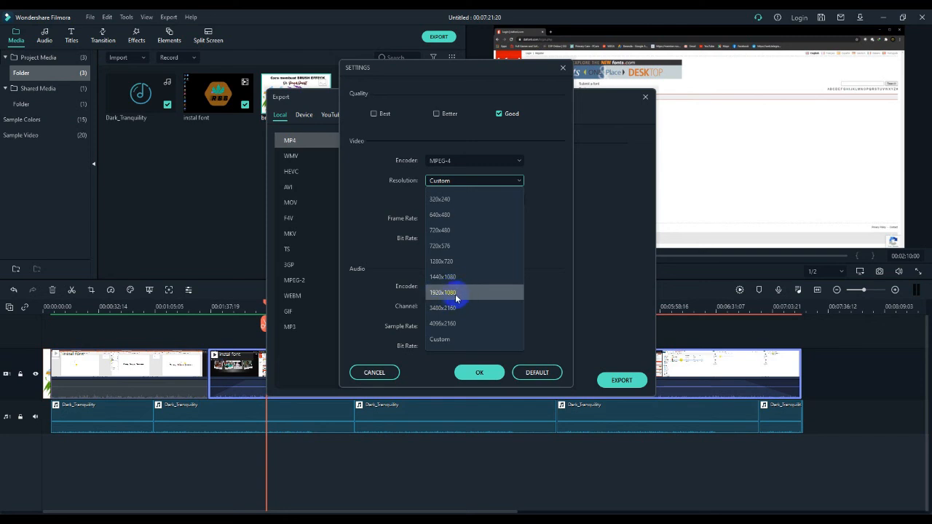
left_click(458, 263)
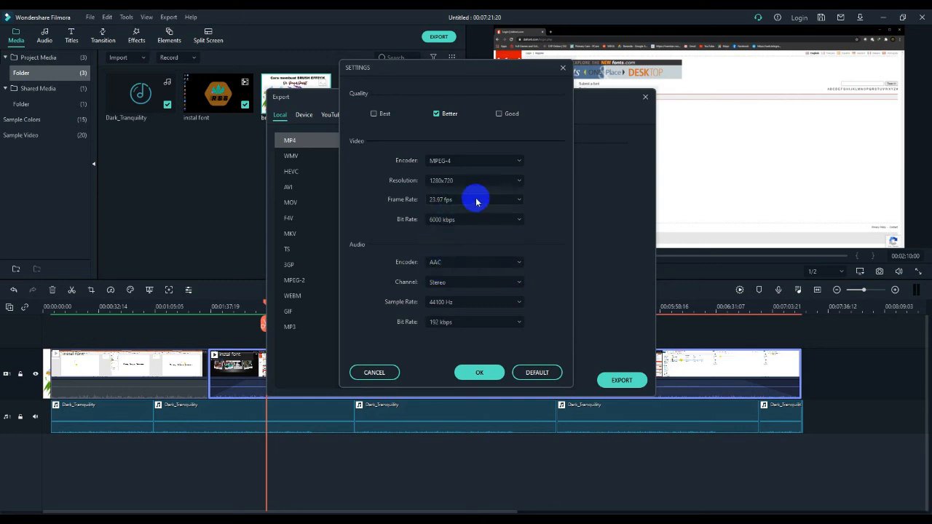
left_click(520, 201)
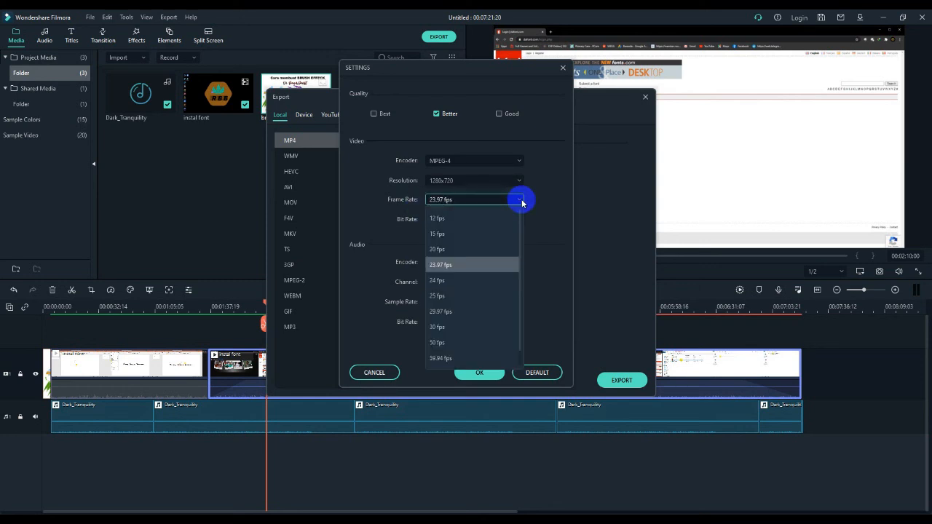
left_click(434, 266)
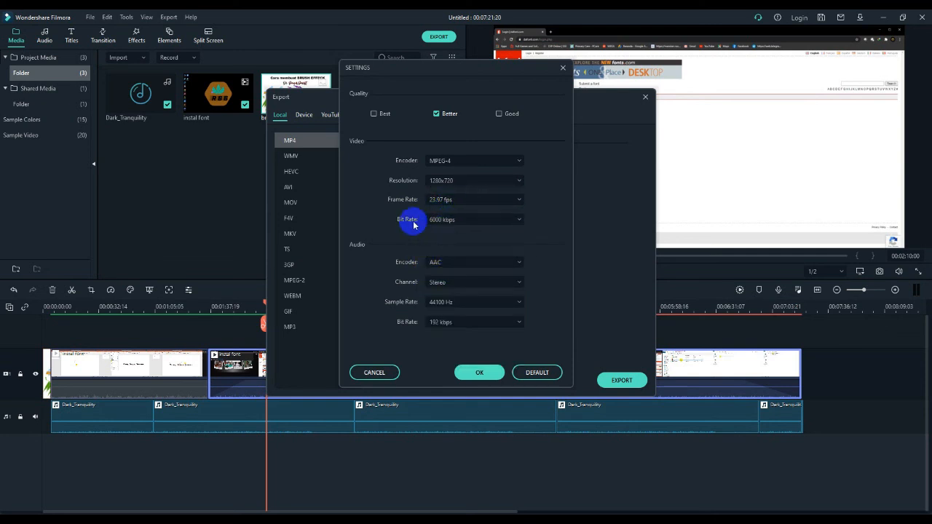
Set the video bit rate to 4000 kbps, keep the AAC audio encoder, and confirm the settings
left_click(519, 220)
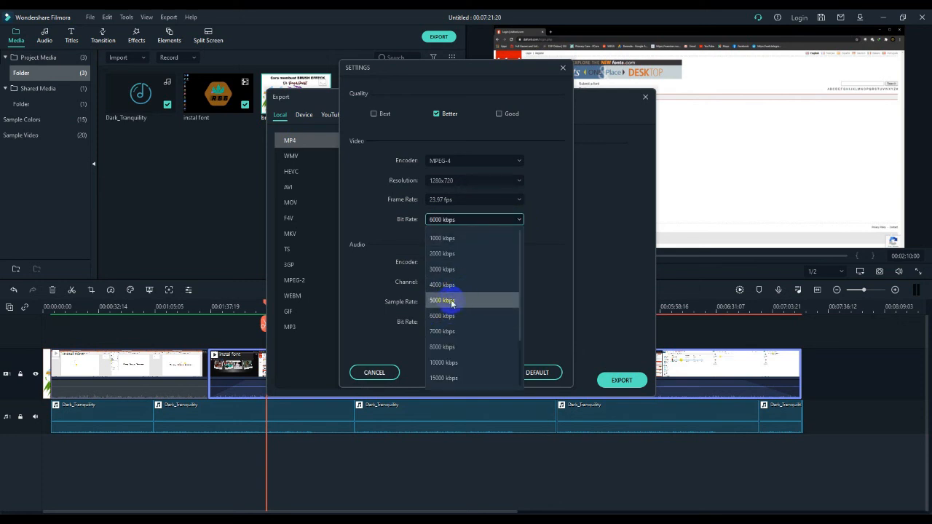
left_click(443, 284)
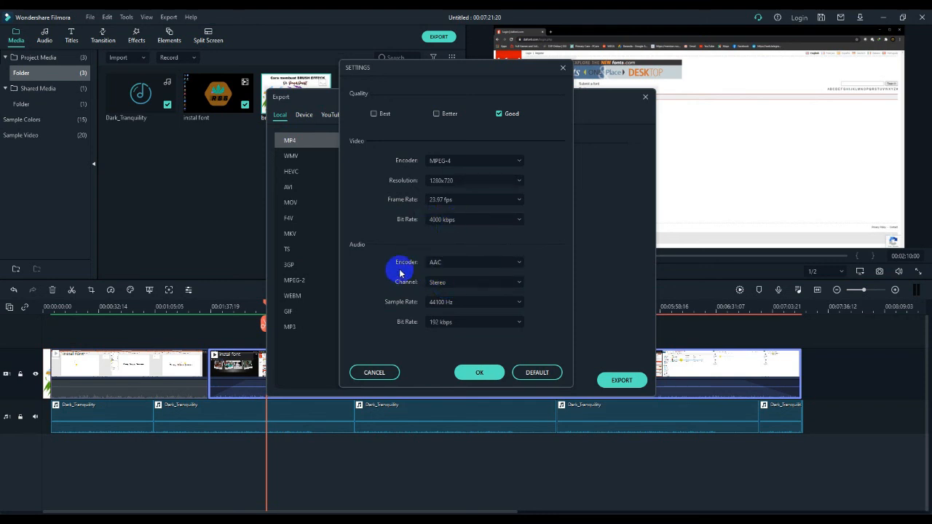
left_click(516, 263)
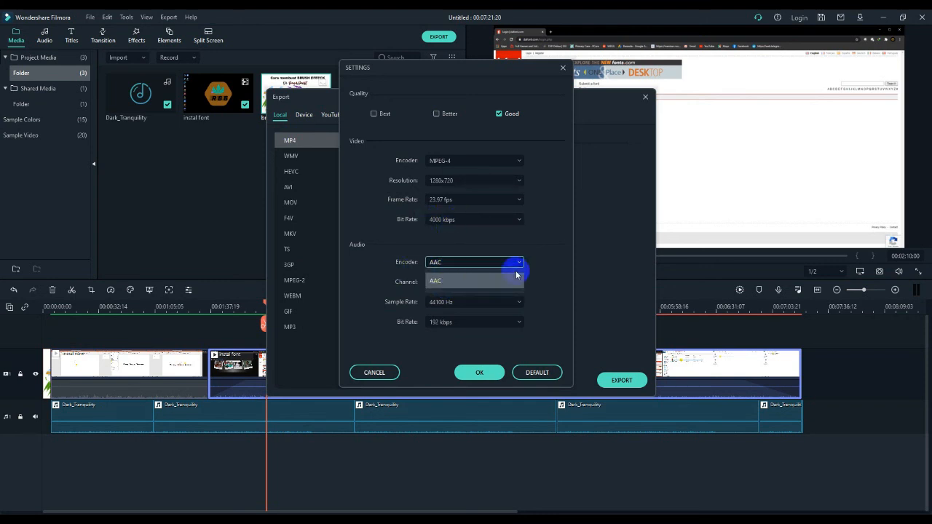
left_click(518, 260)
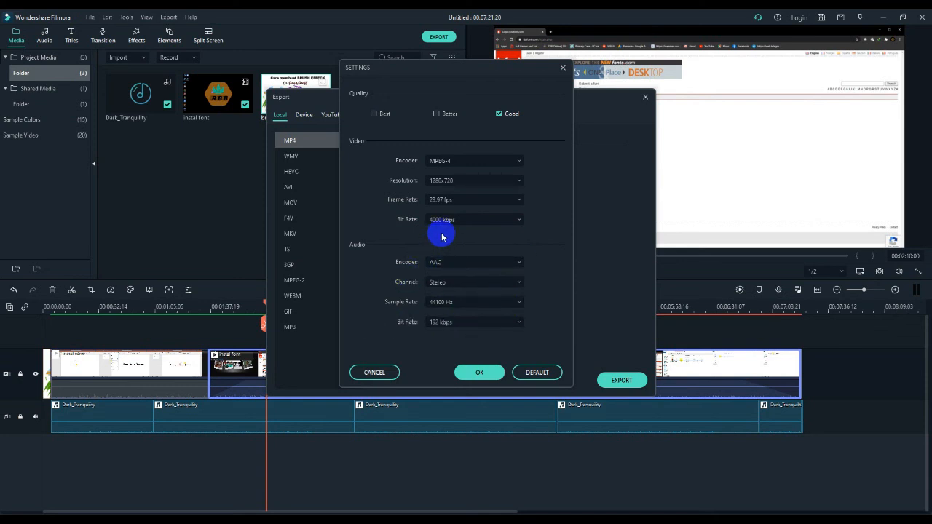
left_click(479, 375)
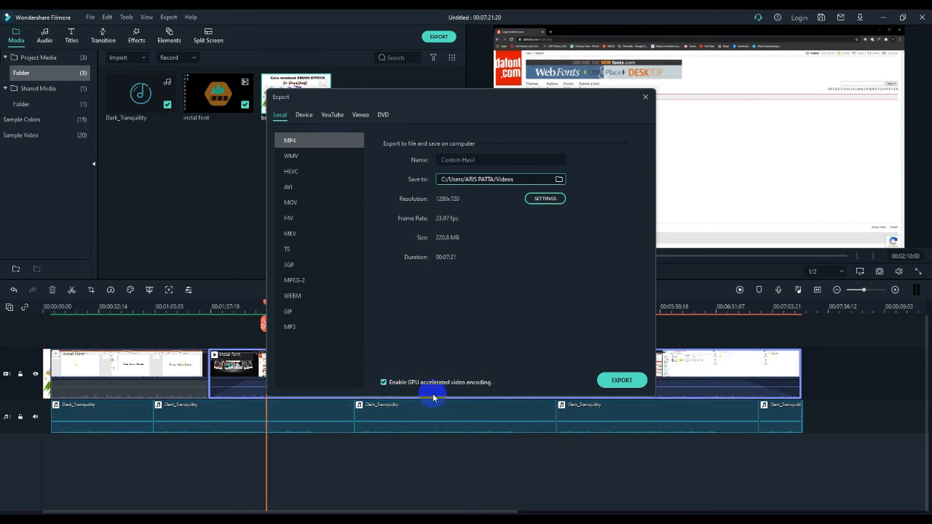
Try to export the video to the Videos folder and dismiss the resulting dialog
left_click(623, 384)
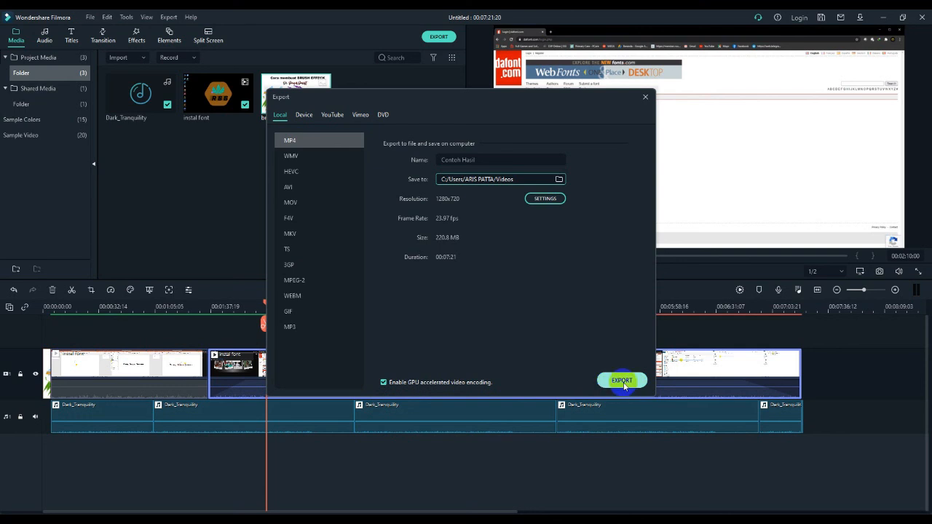
left_click(623, 384)
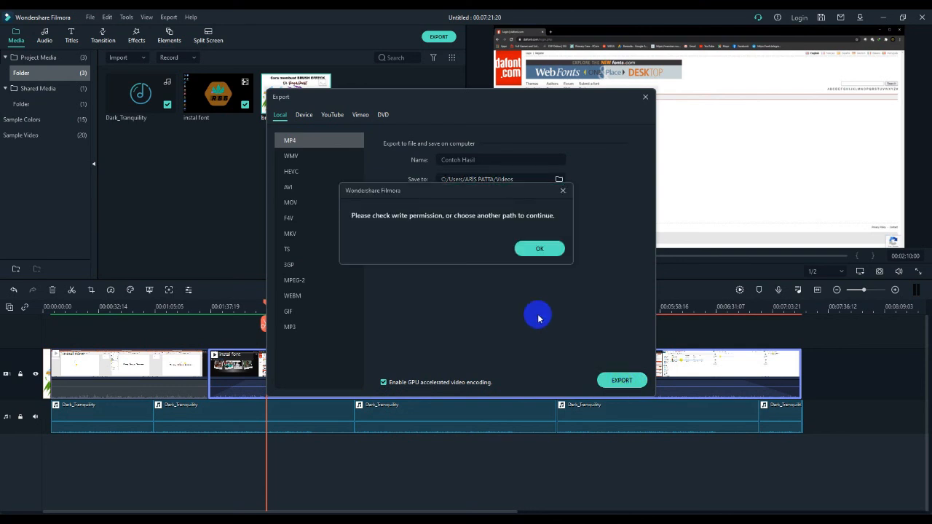
left_click(539, 252)
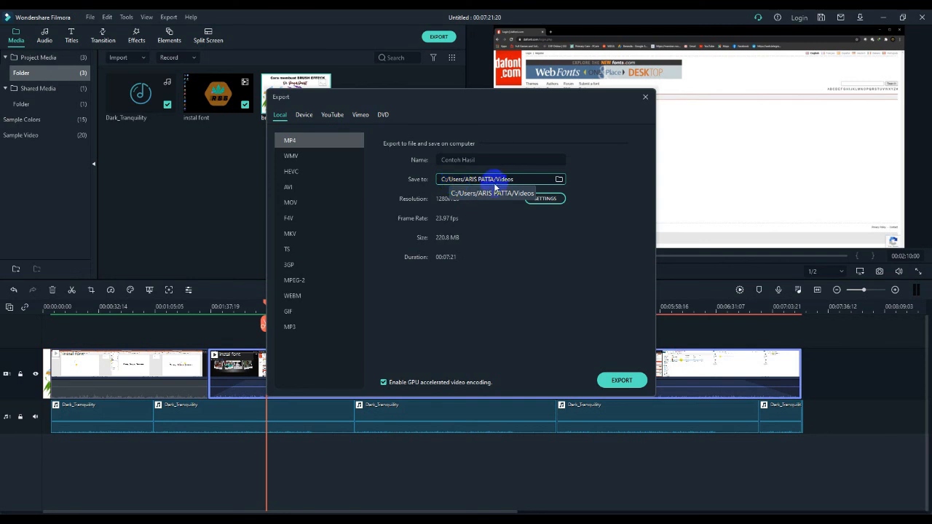
Change the export save location to the New Volume (D:) drive
left_click(559, 179)
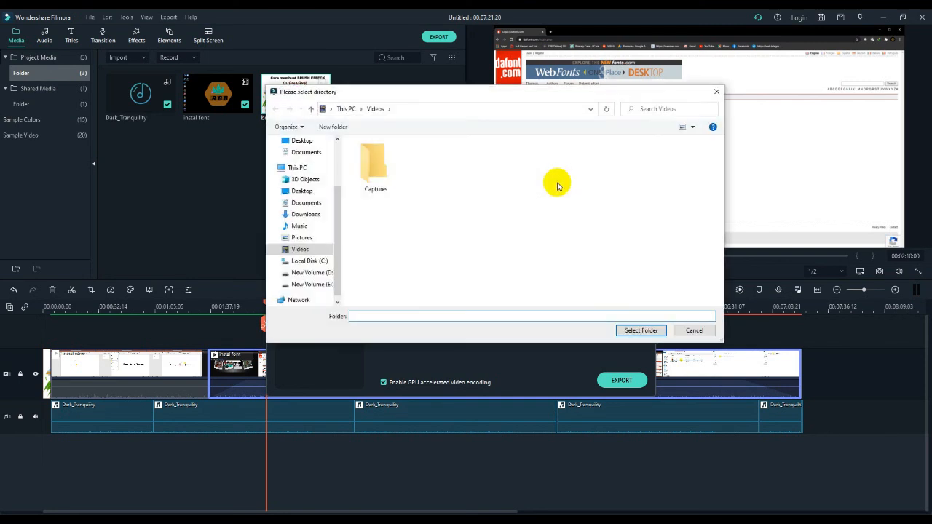
left_click(324, 273)
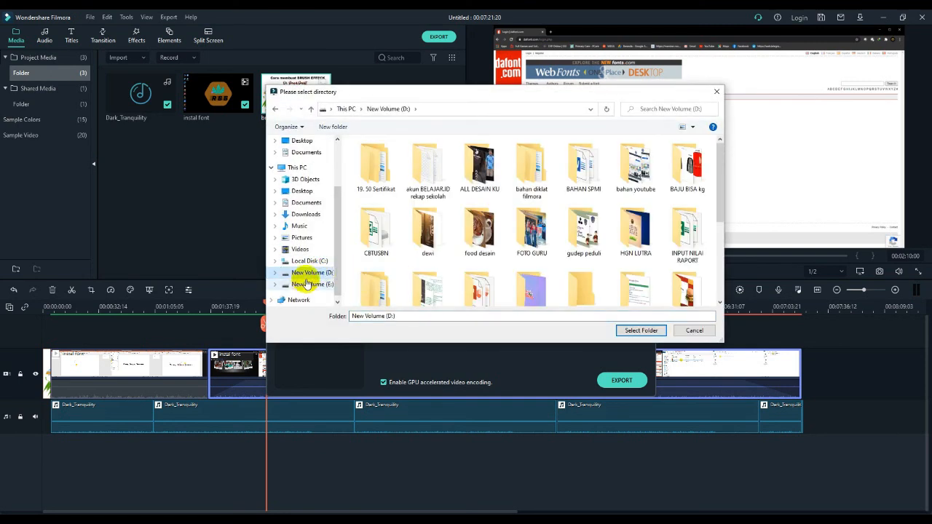
left_click(641, 331)
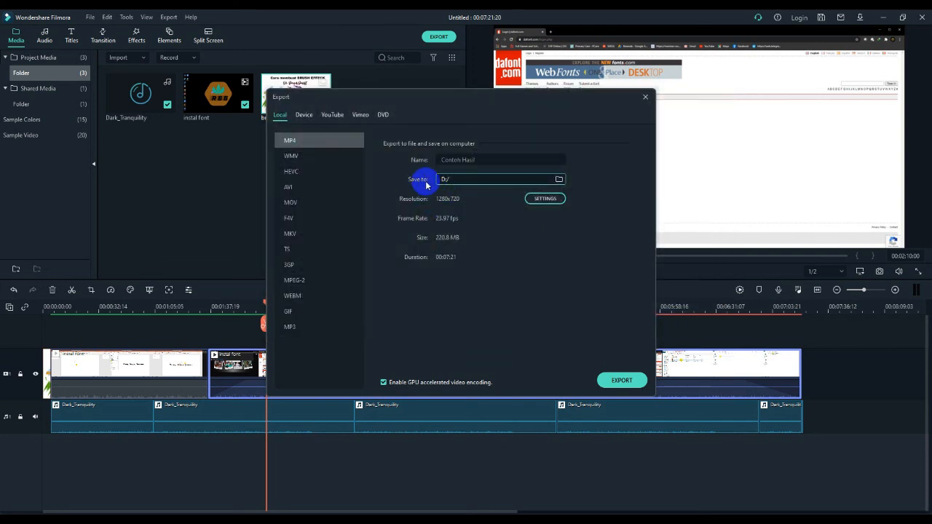
Start the export and review the when-done options, keeping Sound reminder
left_click(621, 381)
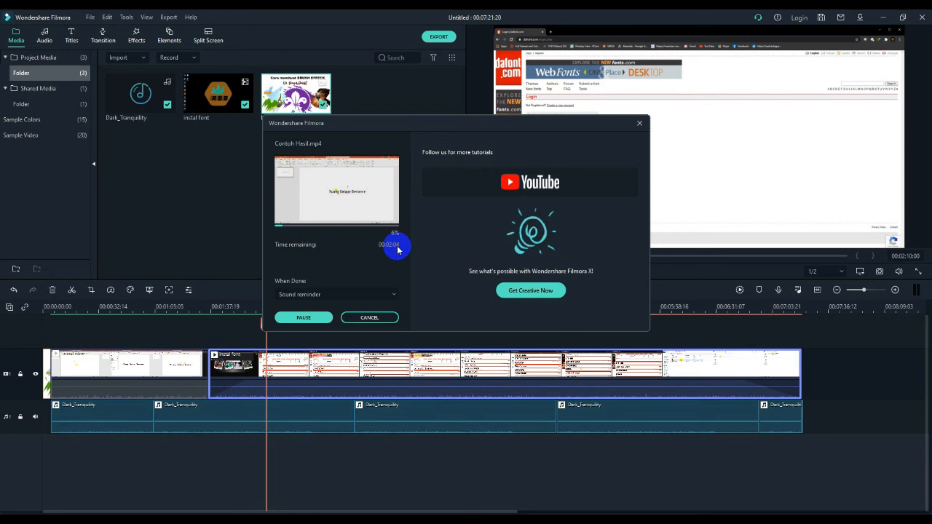
left_click(392, 296)
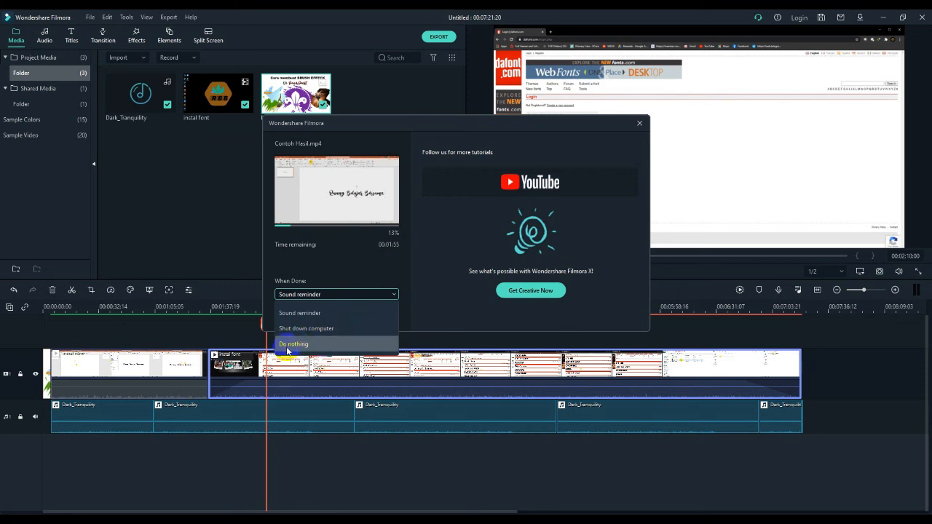
left_click(393, 294)
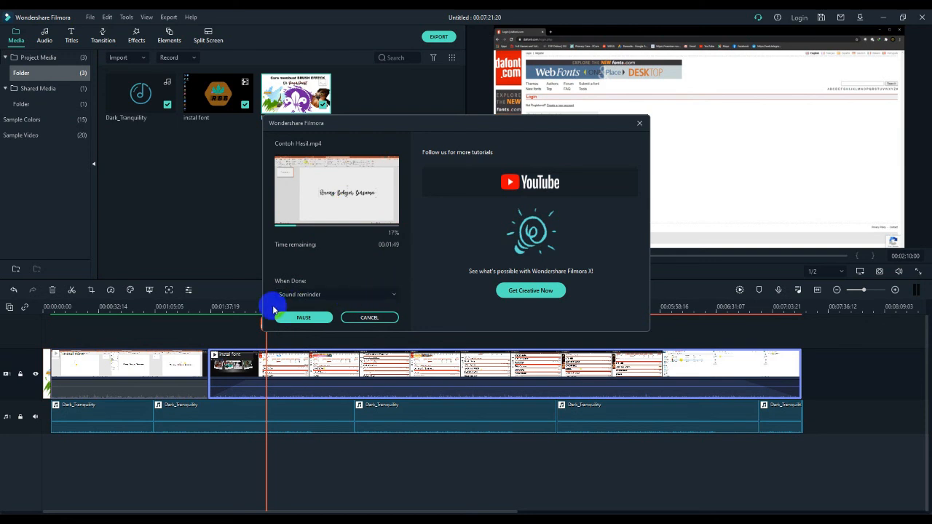